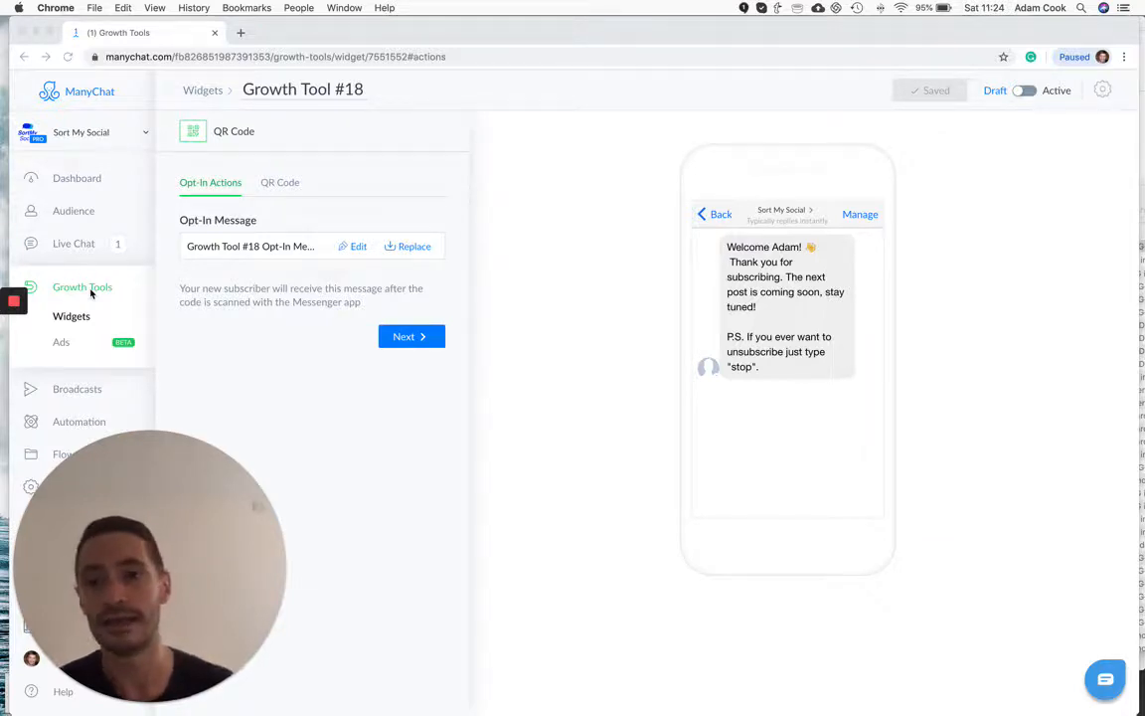
# - Create a new growth tool of the QR Code widget type
pyautogui.click(235, 361)
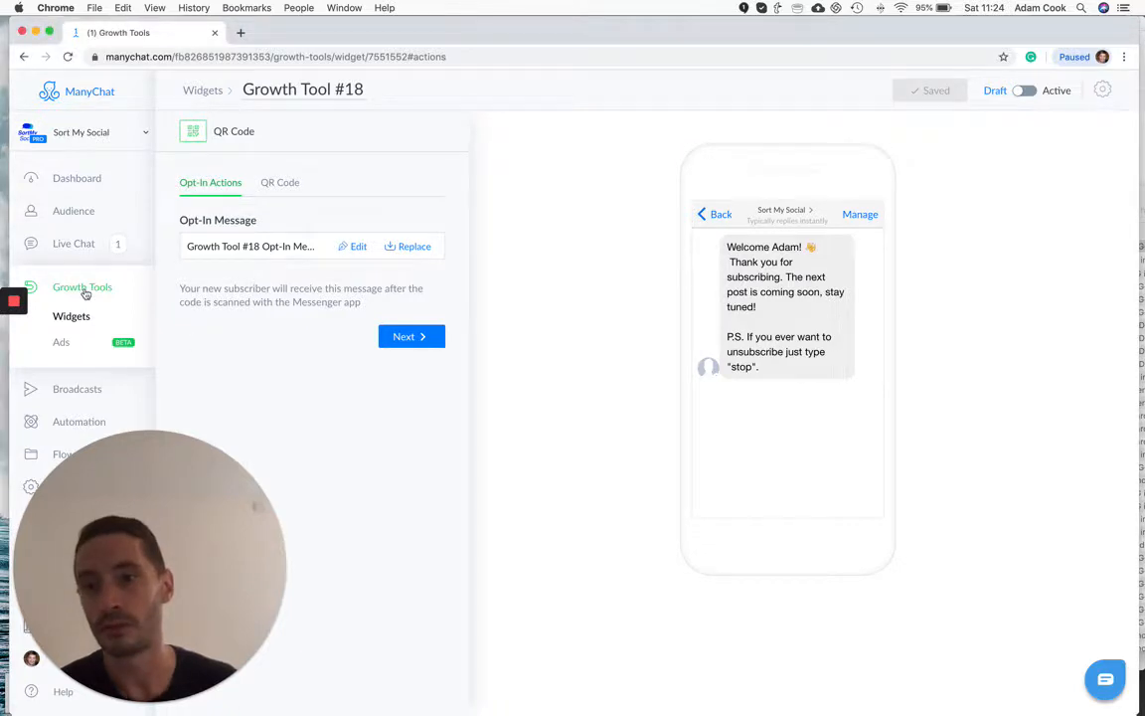
pyautogui.click(86, 291)
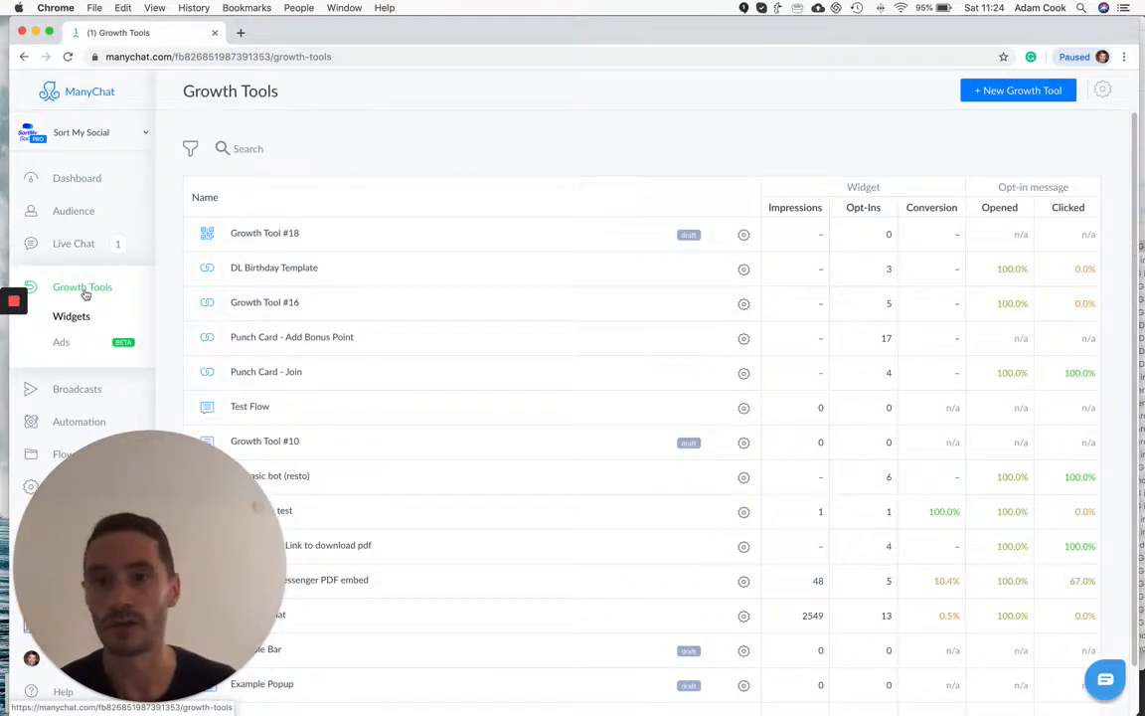
pyautogui.click(1013, 92)
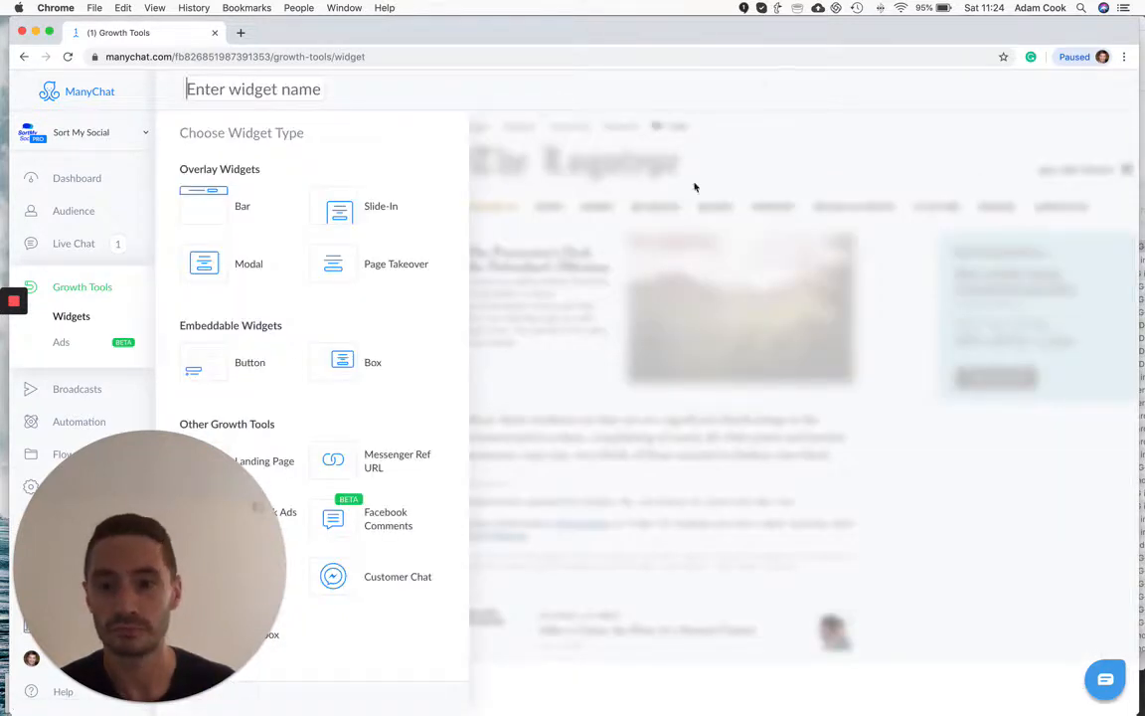
pyautogui.moveTo(115, 524); pyautogui.dragTo(952, 520)
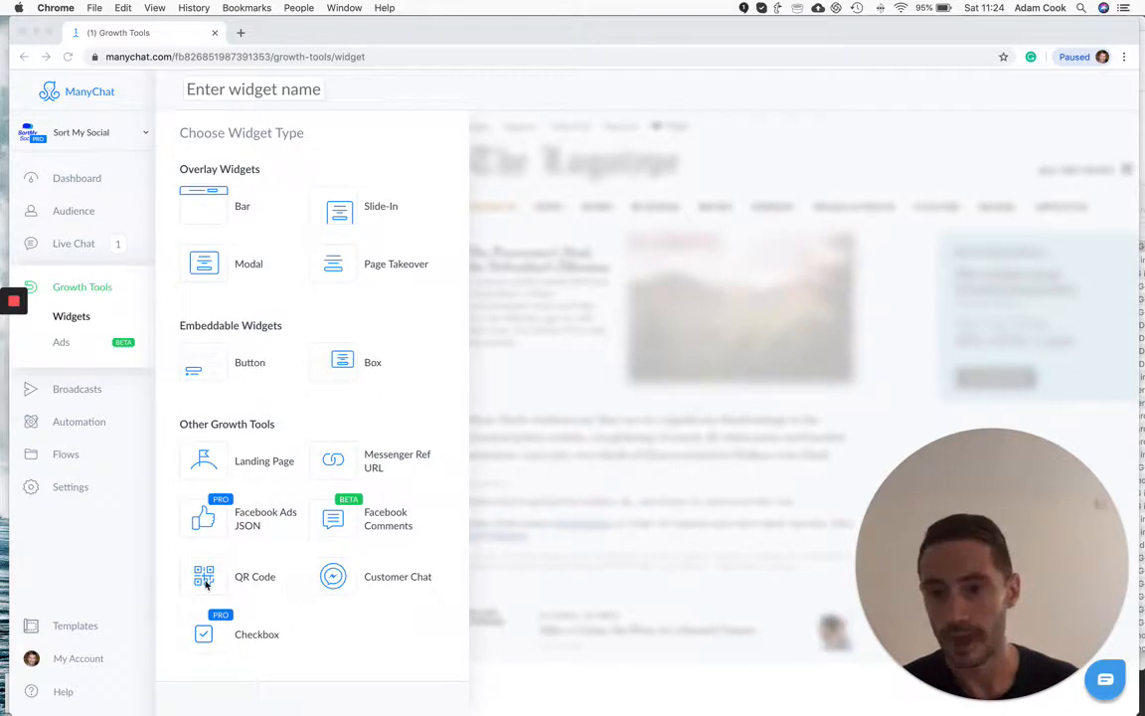
pyautogui.click(259, 564)
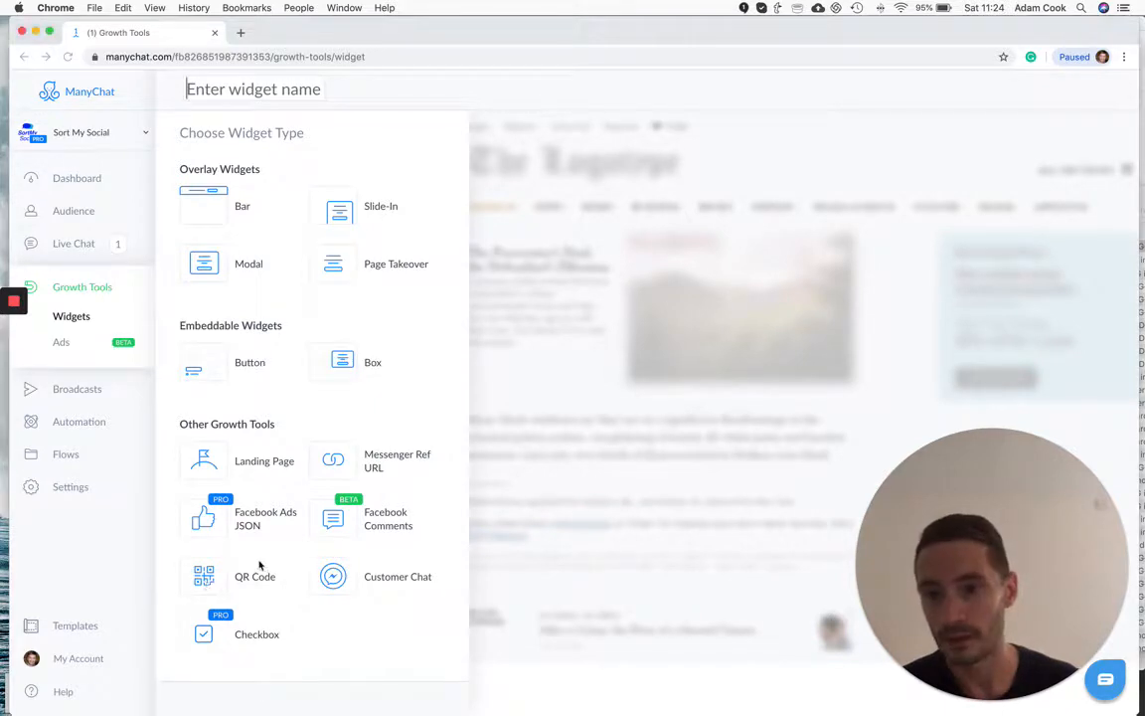
pyautogui.click(204, 576)
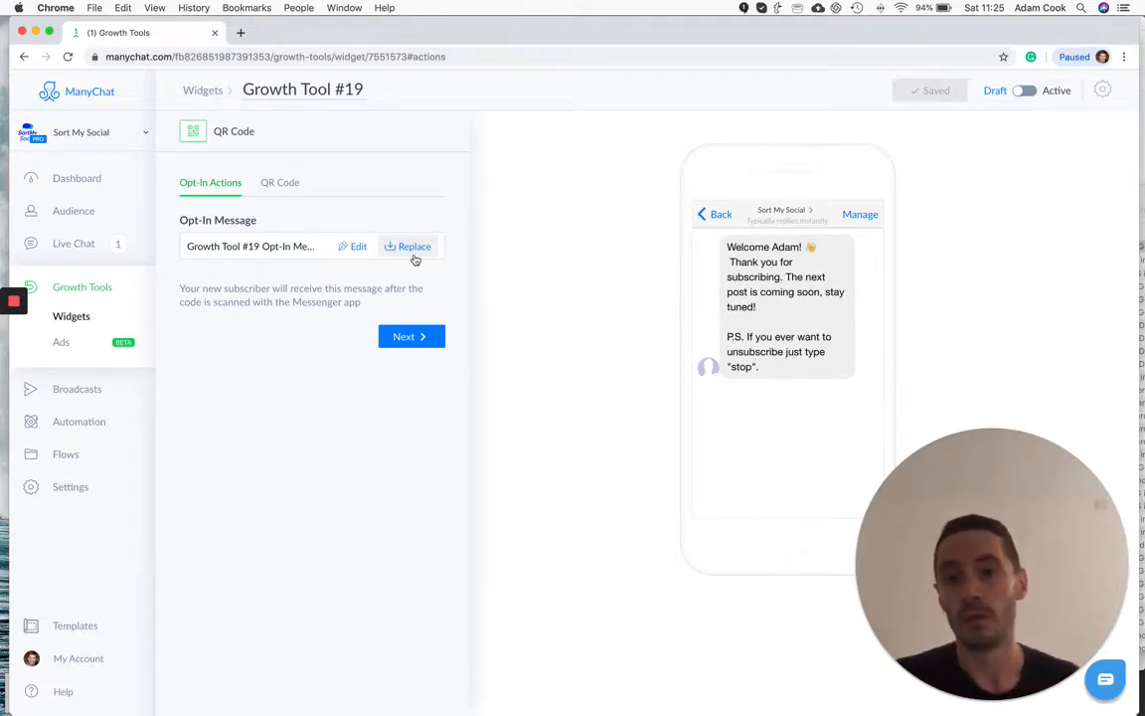
# - Open the growth tool's opt-in message for editing and delete the waving emoji and all text after the First Name greeting
pyautogui.click(354, 247)
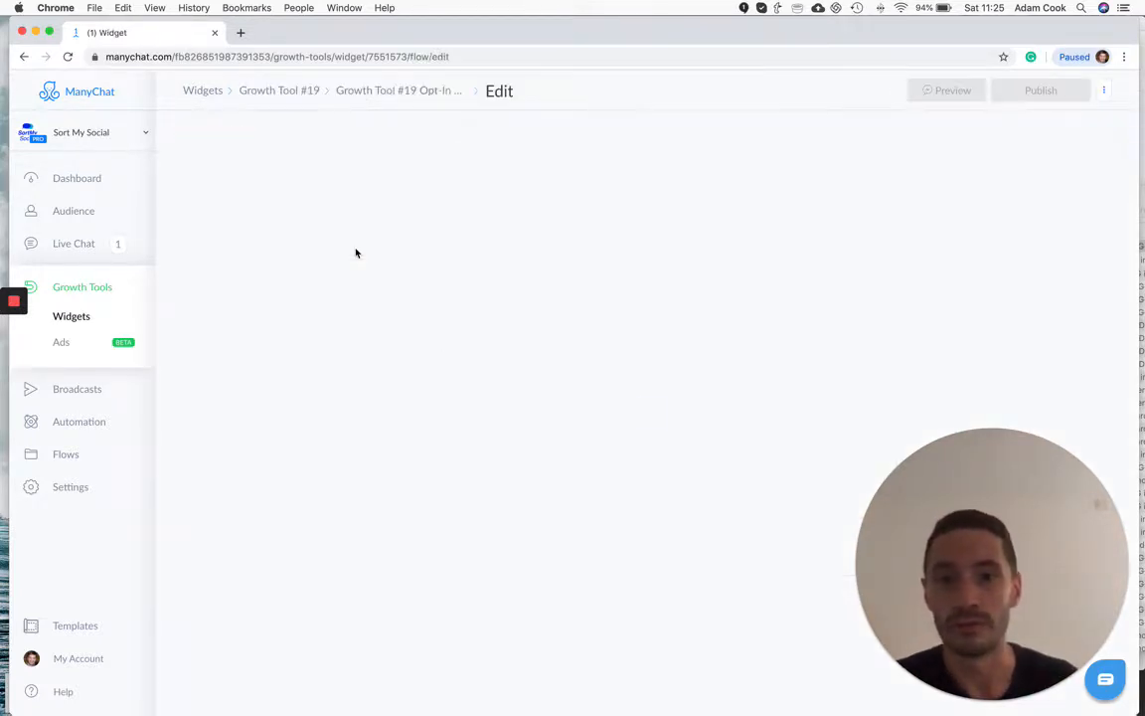
pyautogui.moveTo(780, 340); pyautogui.dragTo(725, 282)
pyautogui.click(753, 345)
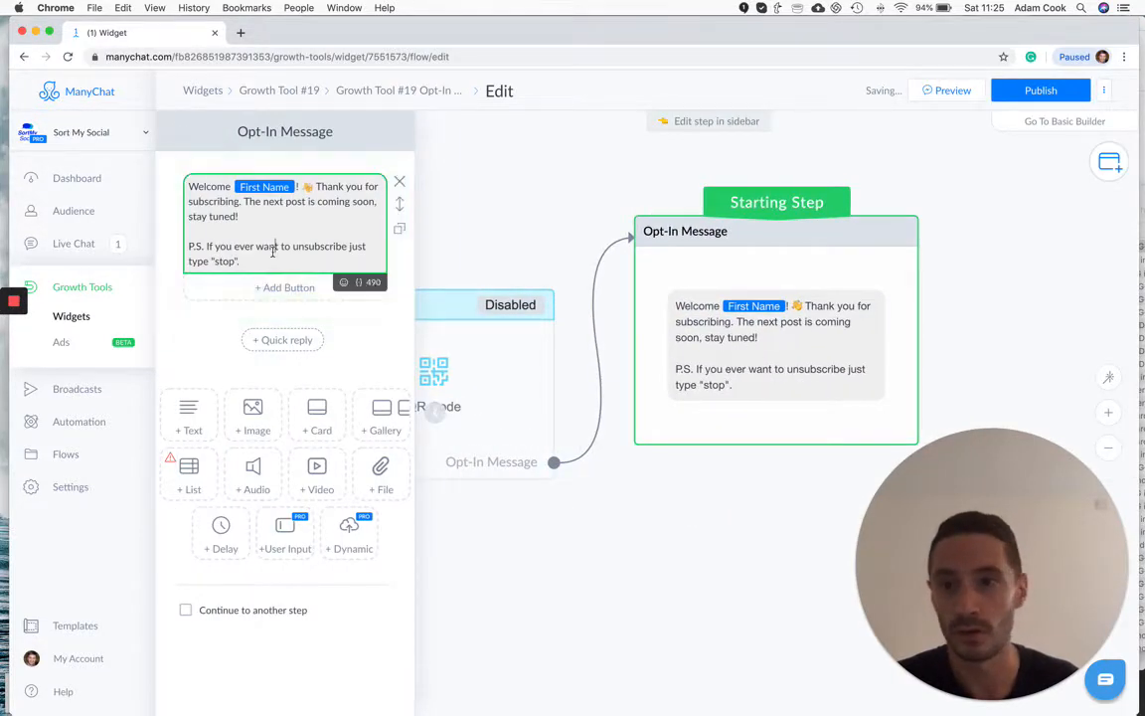
pyautogui.moveTo(242, 262); pyautogui.dragTo(316, 189)
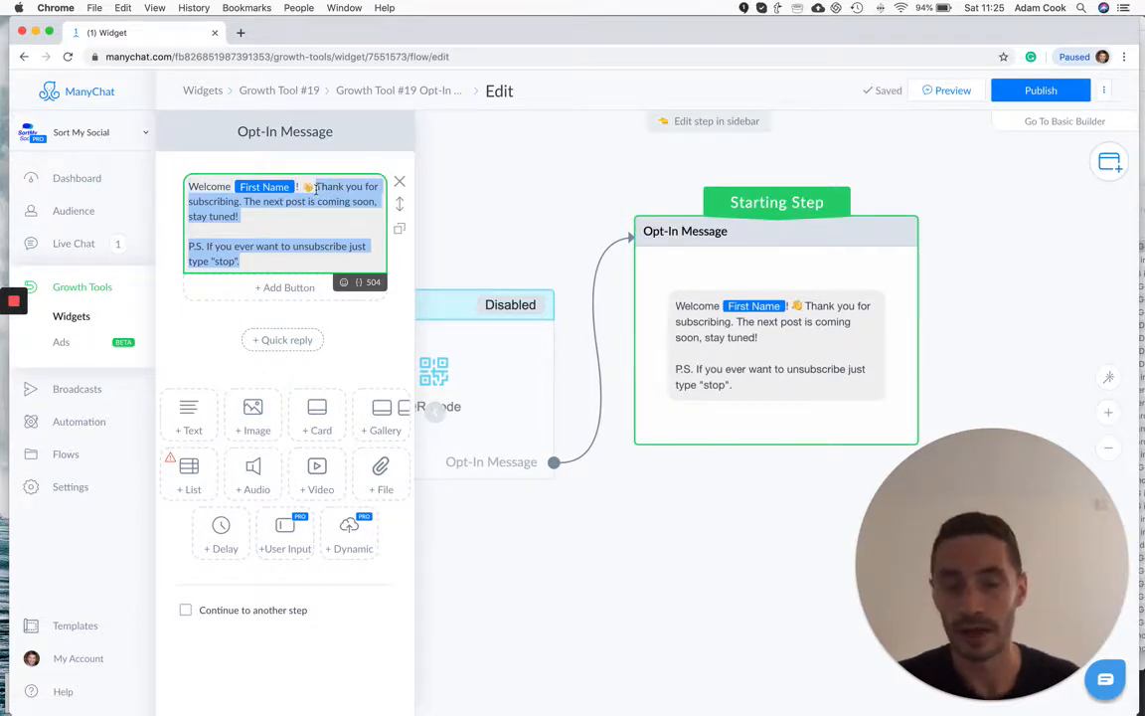
pyautogui.press('BackSpace')
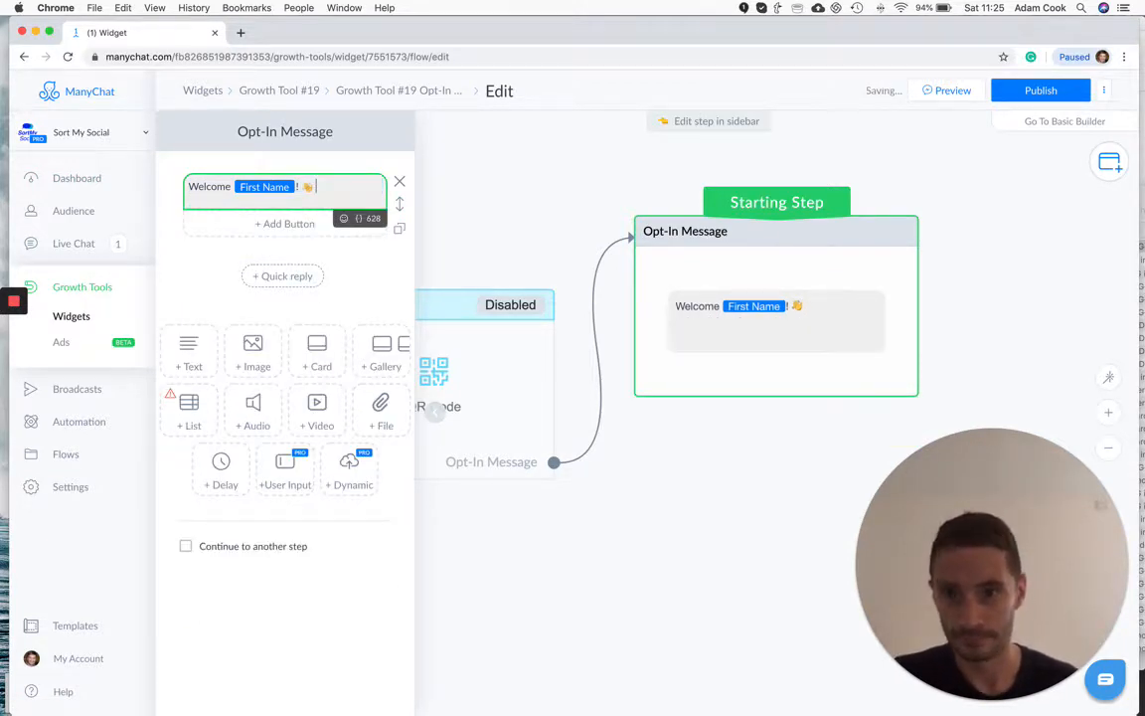
pyautogui.press('BackSpace')
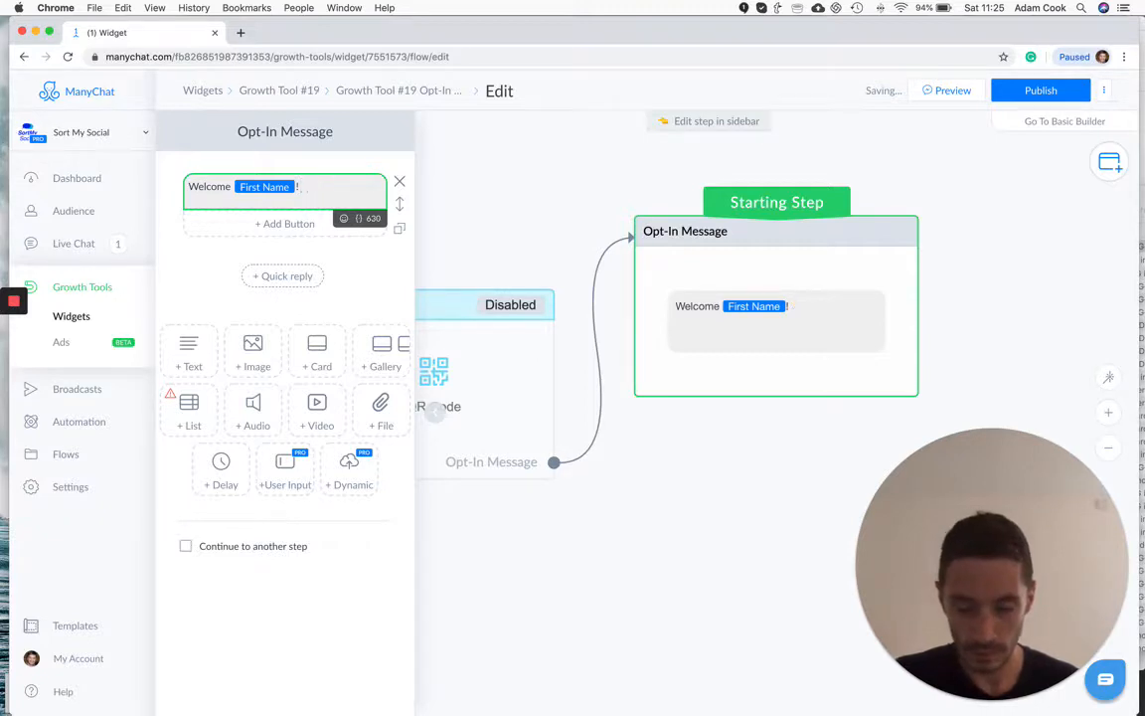
# - Continue the greeting in the opt-in message with "Thanks for joining our channel,"
pyautogui.write('Yhanks for ')
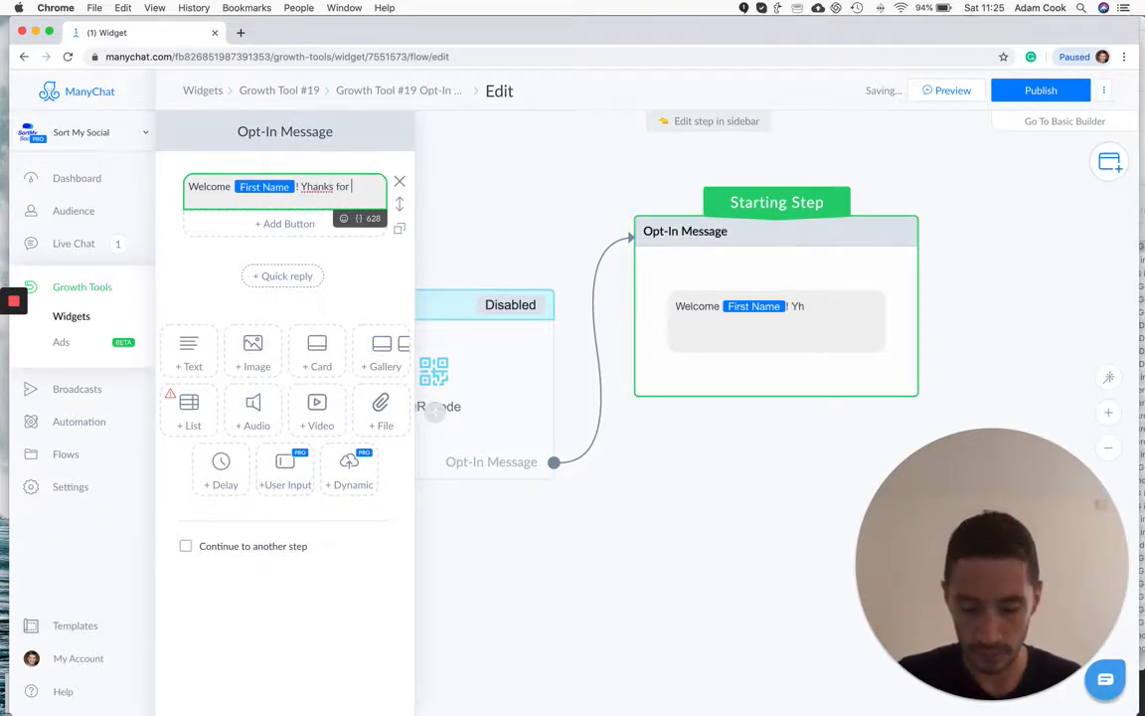
pyautogui.write('joining our ')
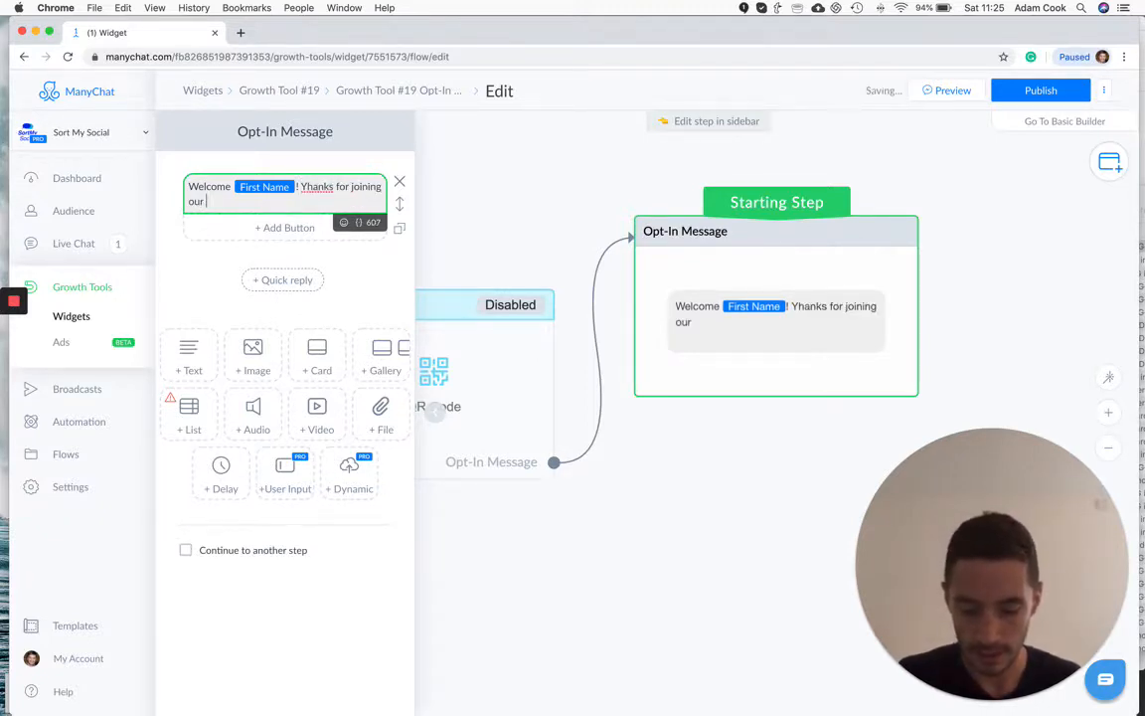
pyautogui.write('channel ,')
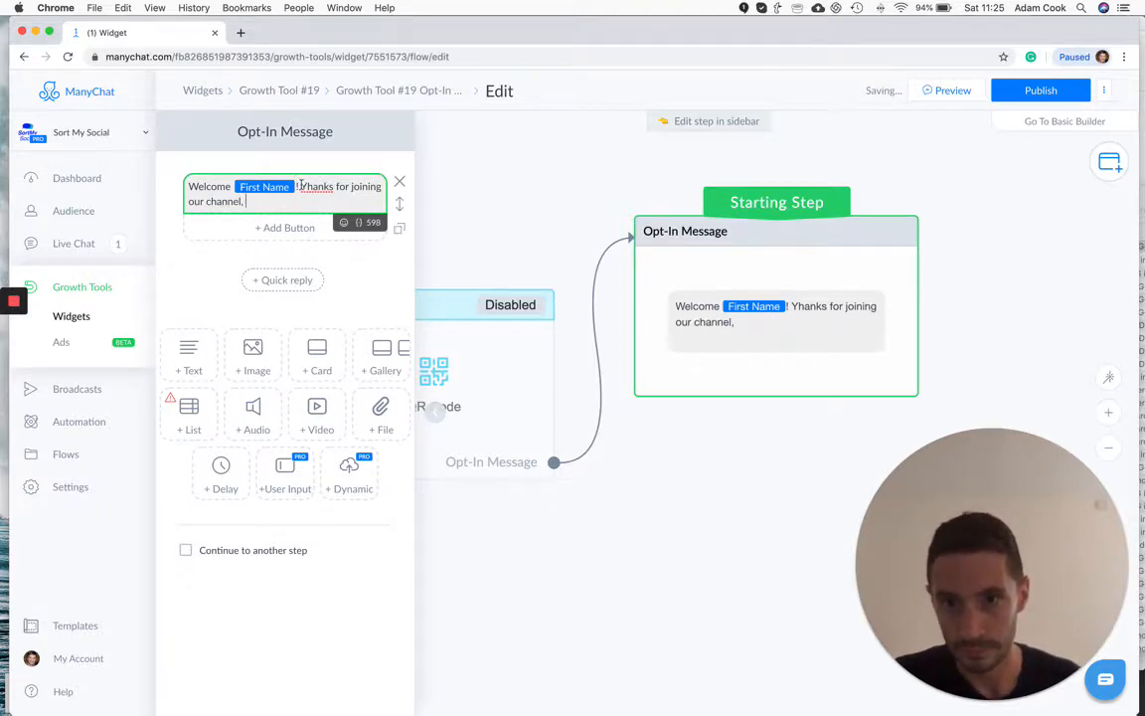
pyautogui.doubleClick(304, 186)
pyautogui.write('Thanks')
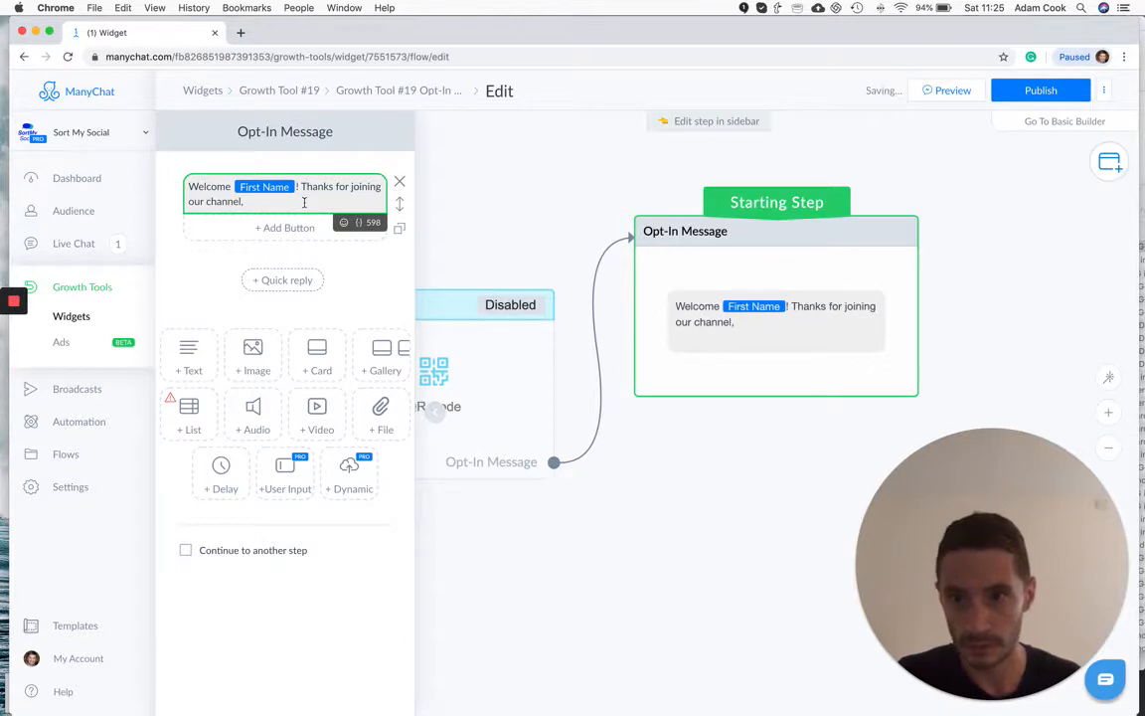
# - Add "stay tuned for a special offer" to the opt-in message, with the spelling of "special" corrected
pyautogui.write(' stay tunes')
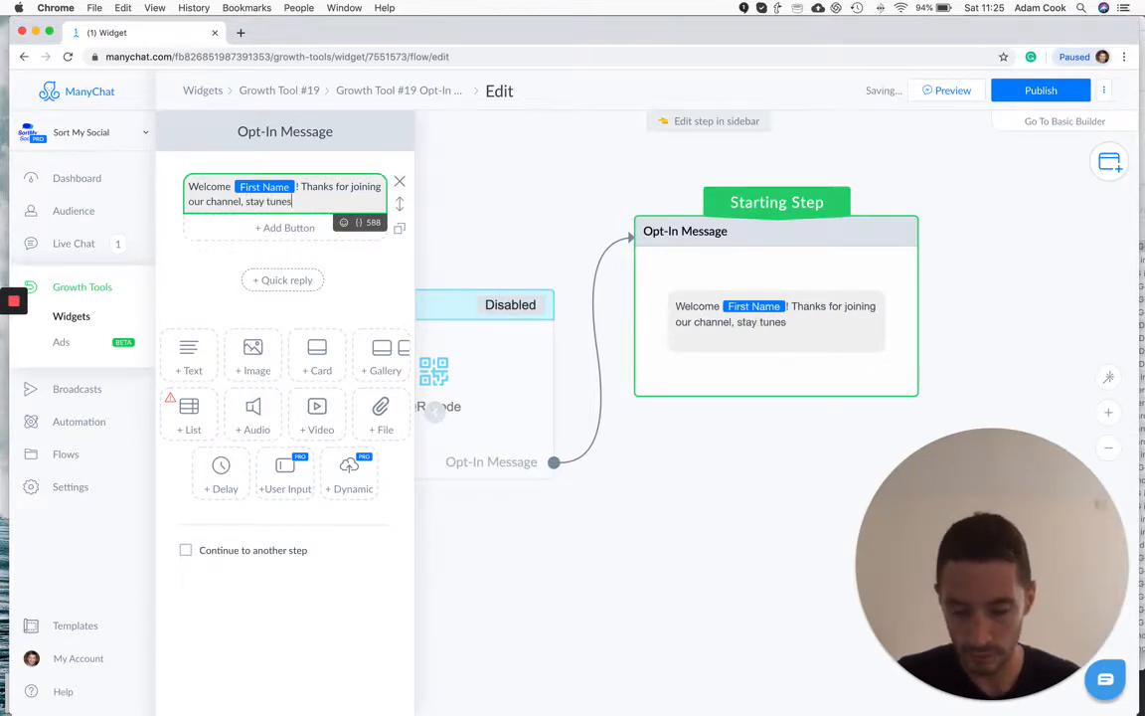
pyautogui.press('BackSpace')
pyautogui.write('d for ')
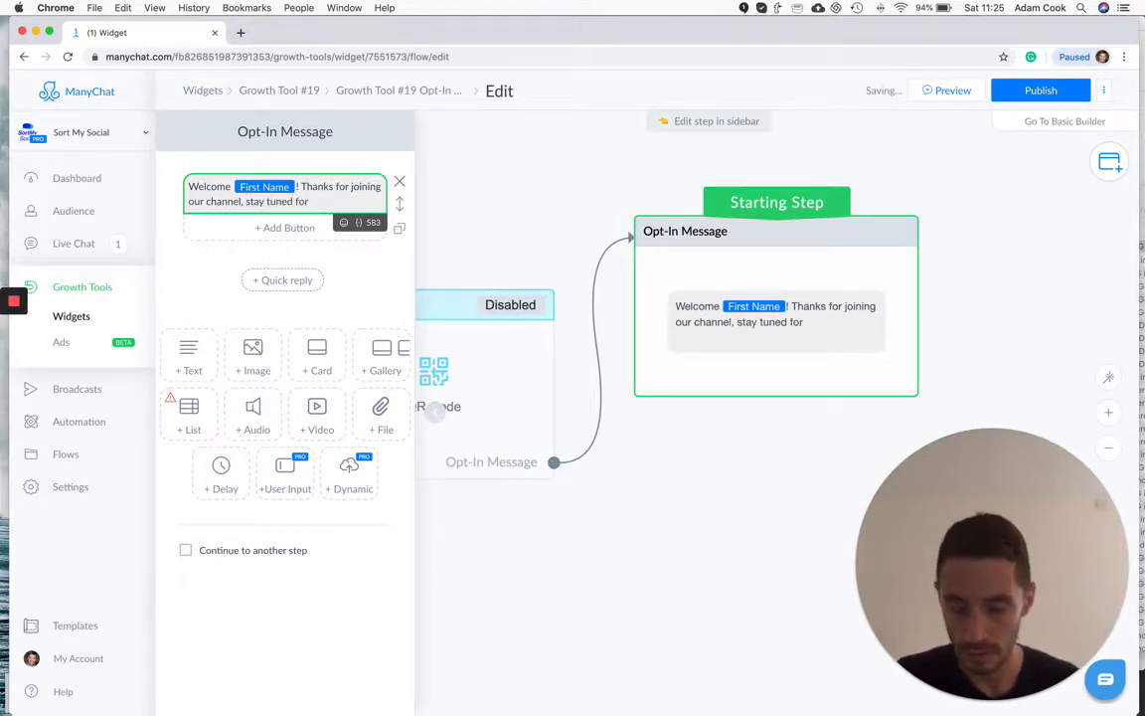
pyautogui.write('a spci')
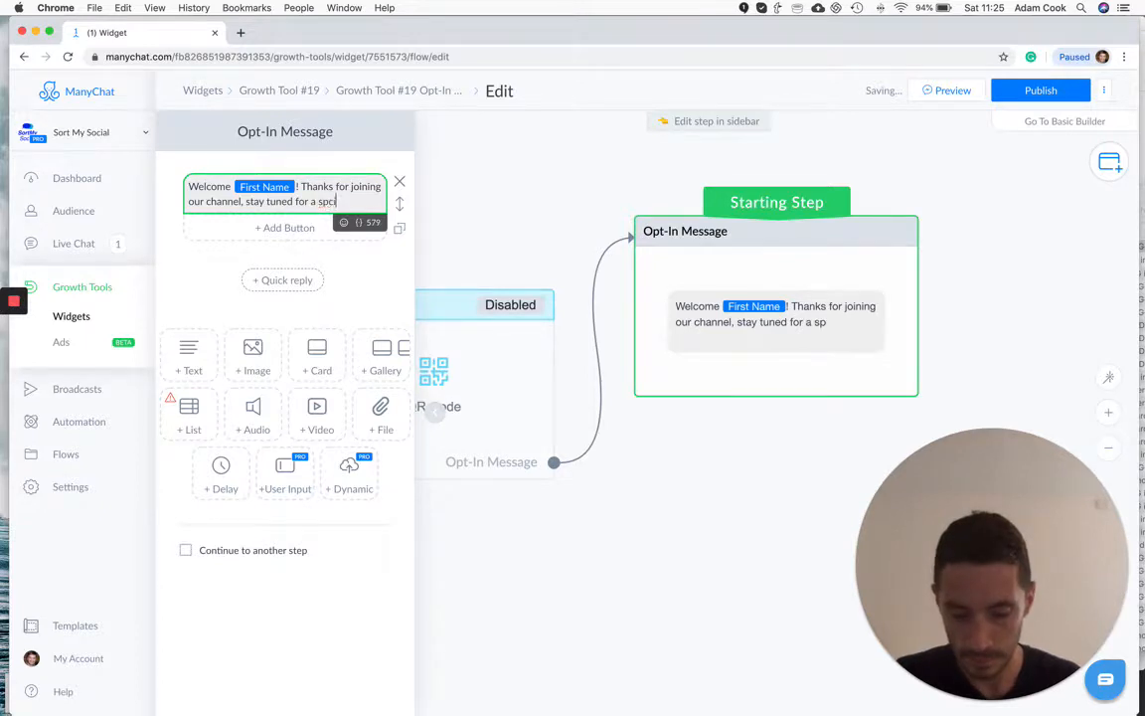
pyautogui.write('al offer')
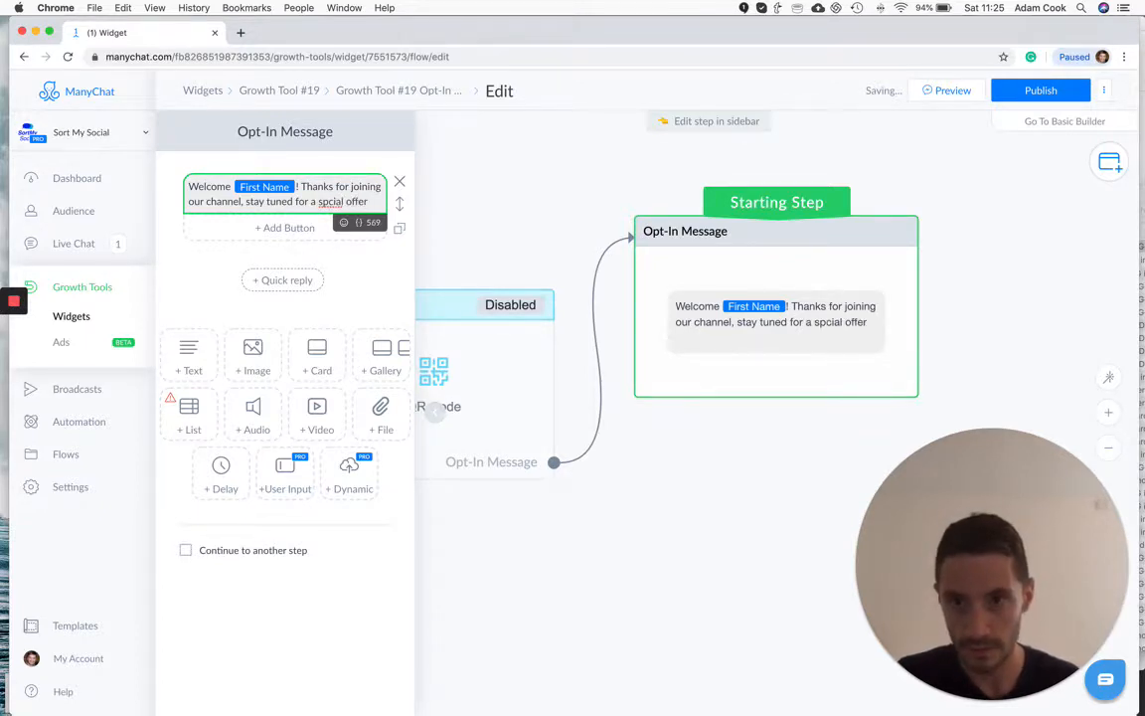
pyautogui.rightClick(335, 202)
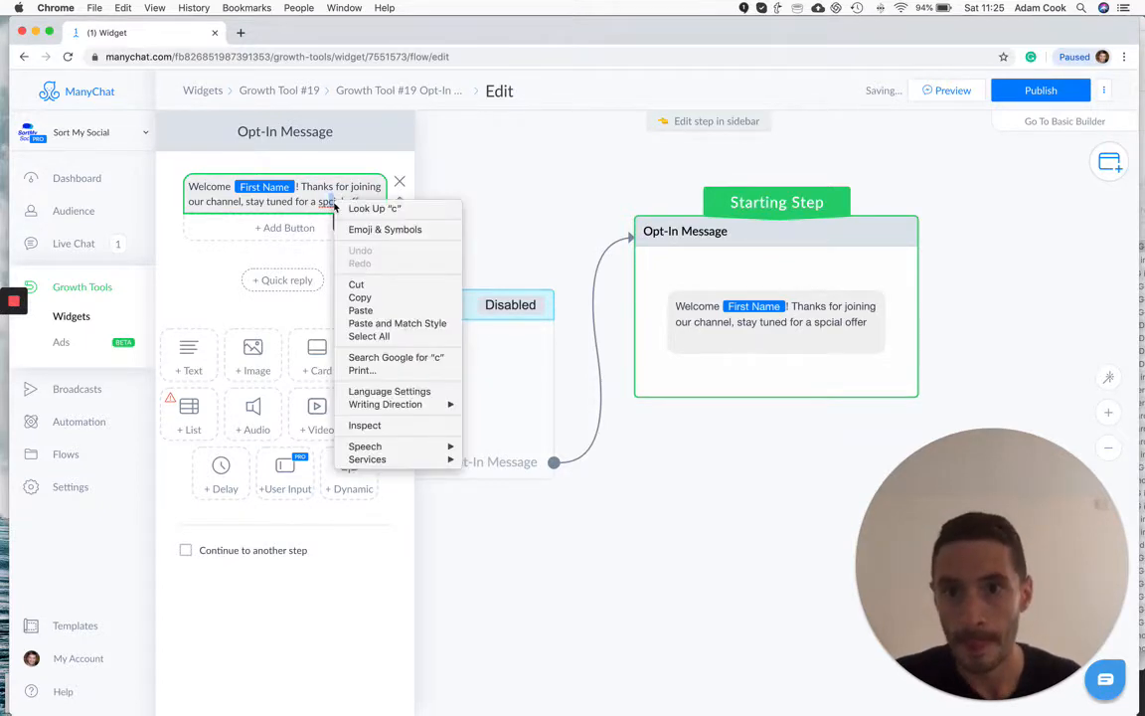
pyautogui.click(325, 197)
pyautogui.rightClick(325, 198)
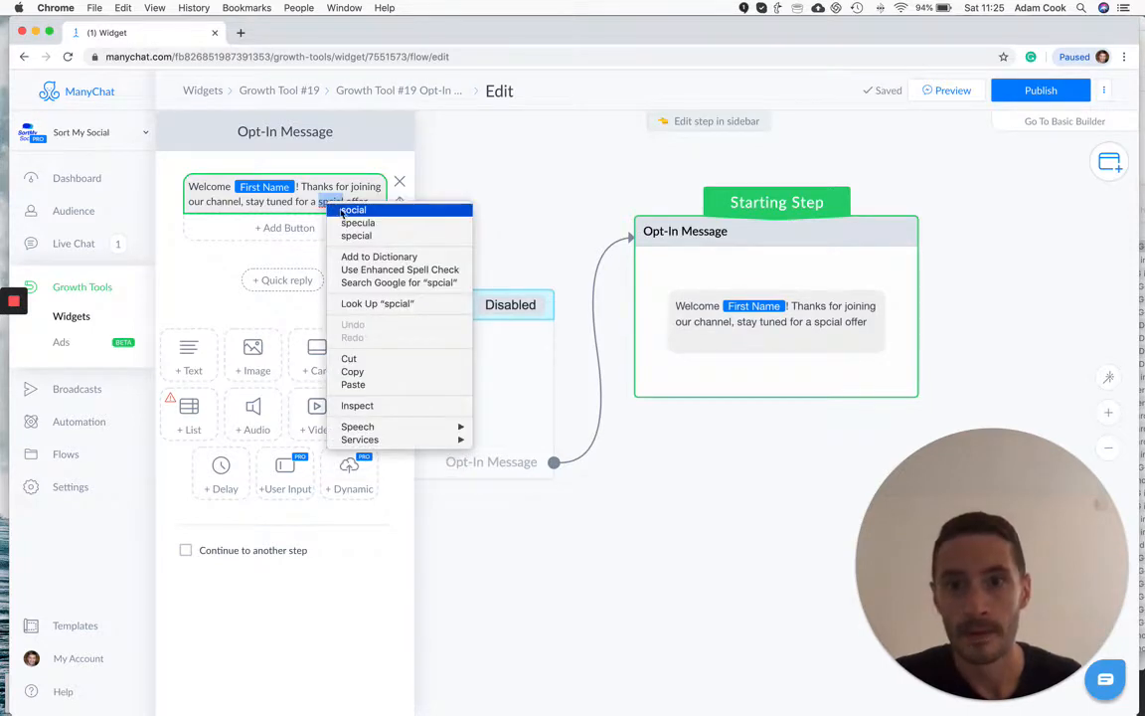
pyautogui.click(352, 235)
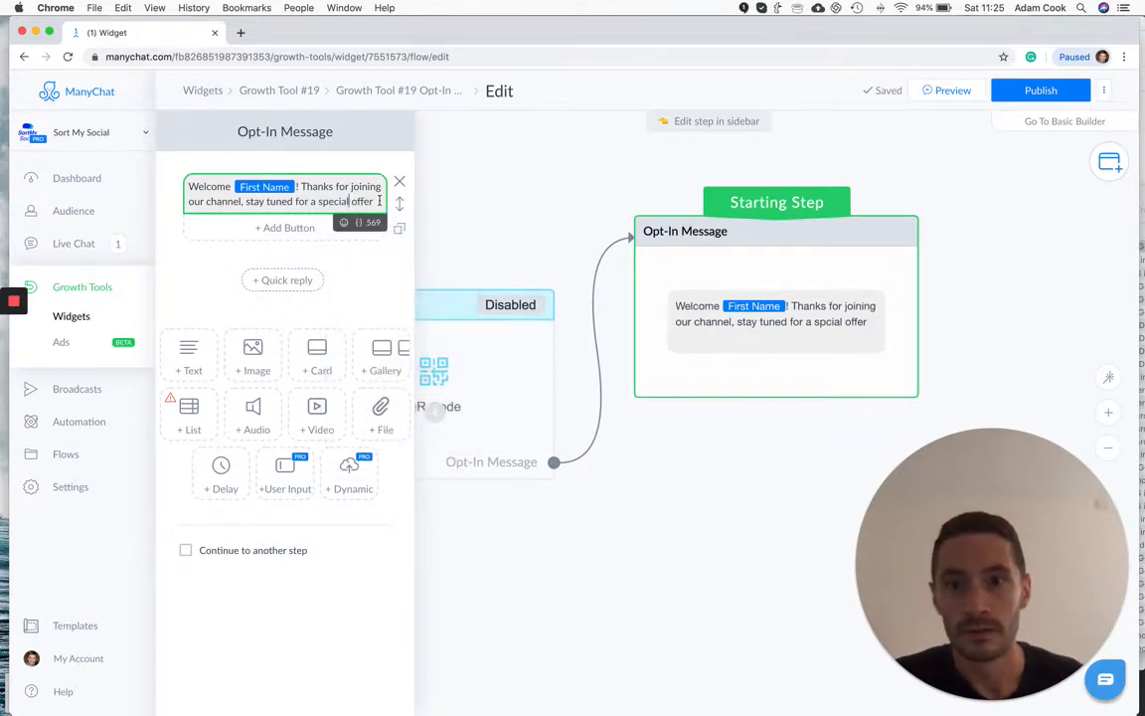
# - Finish the opt-in message sentence with "coming to you this week."
pyautogui.click(380, 202)
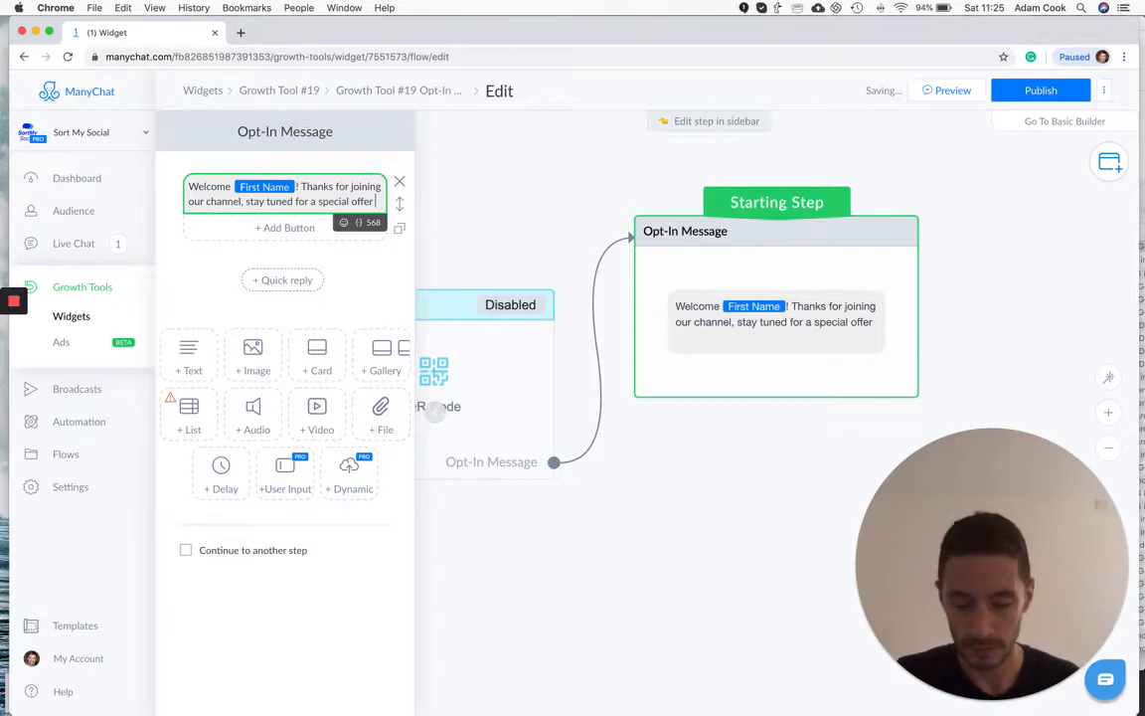
pyautogui.write('coming t')
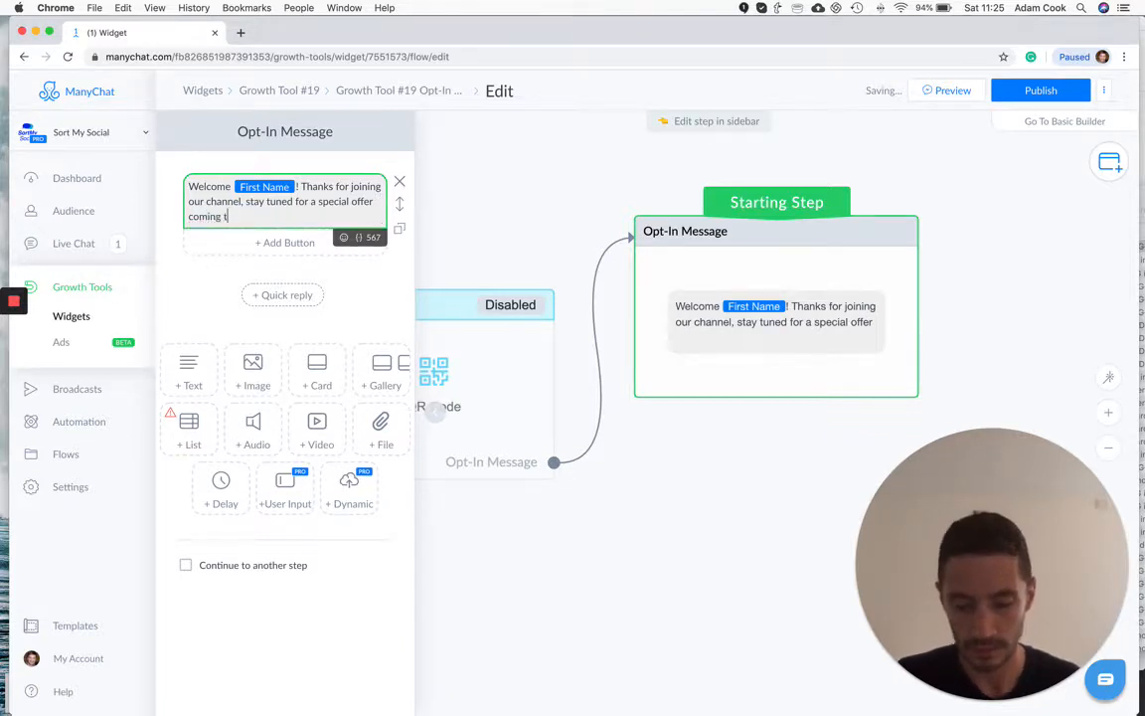
pyautogui.write('o you')
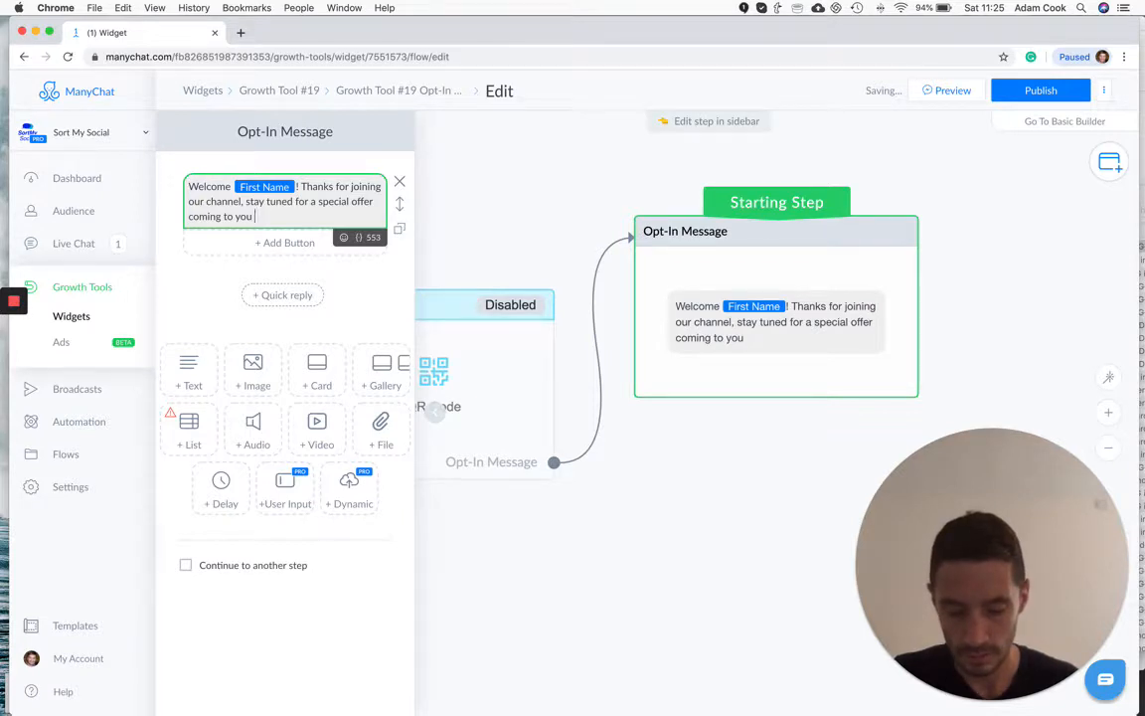
pyautogui.write(' this week.')
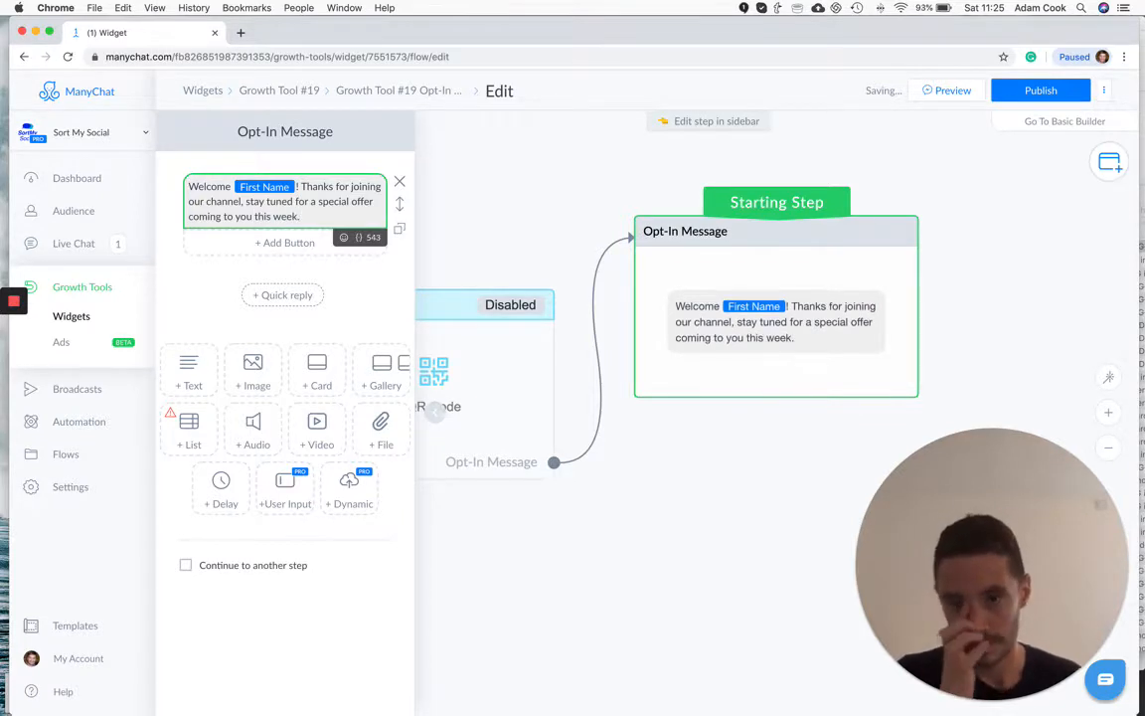
# - Add a button titled "See Menu" beneath the opt-in message text
pyautogui.click(285, 243)
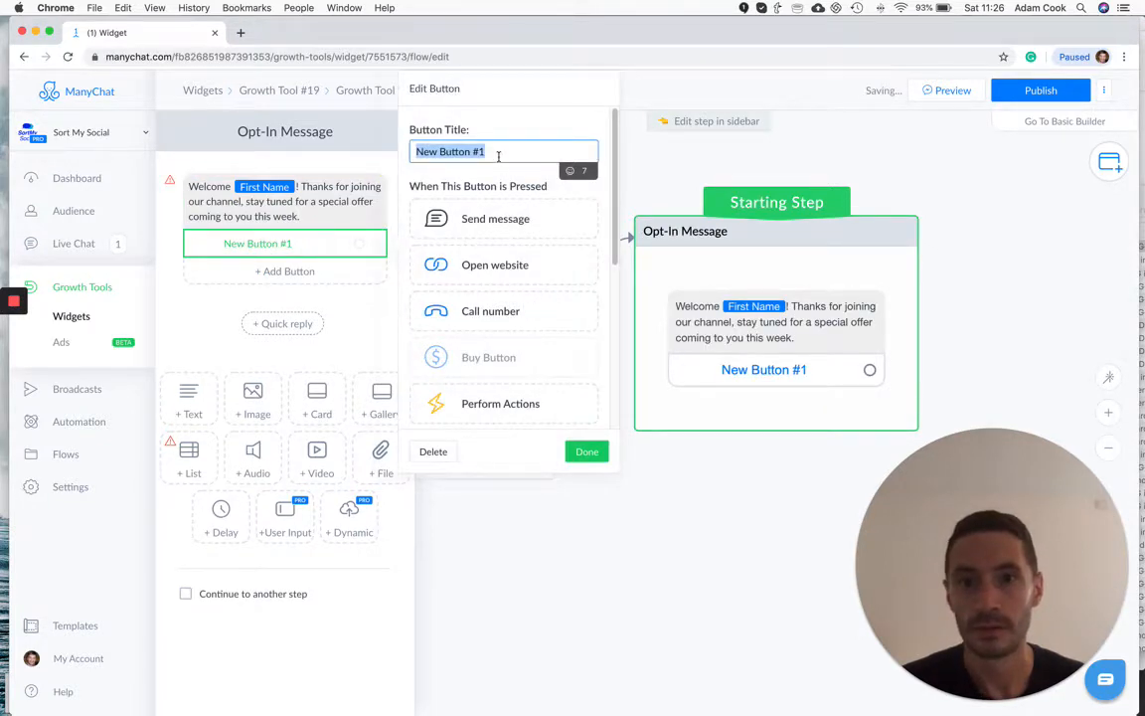
pyautogui.moveTo(499, 156); pyautogui.dragTo(401, 154)
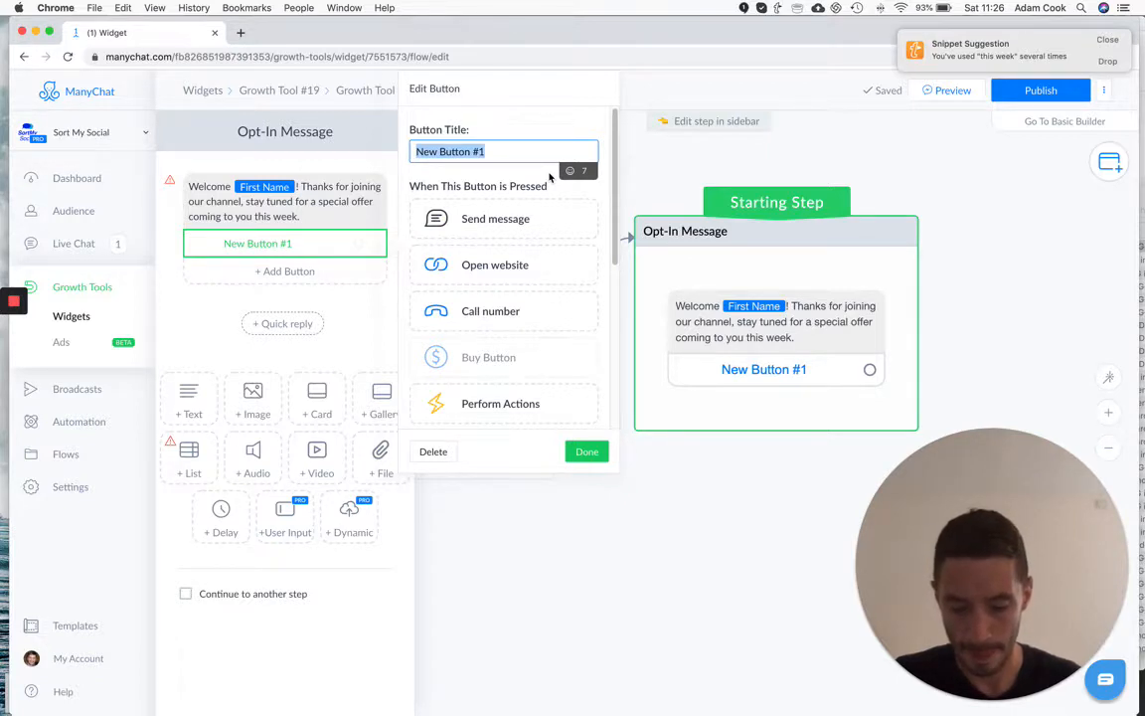
pyautogui.write('See ')
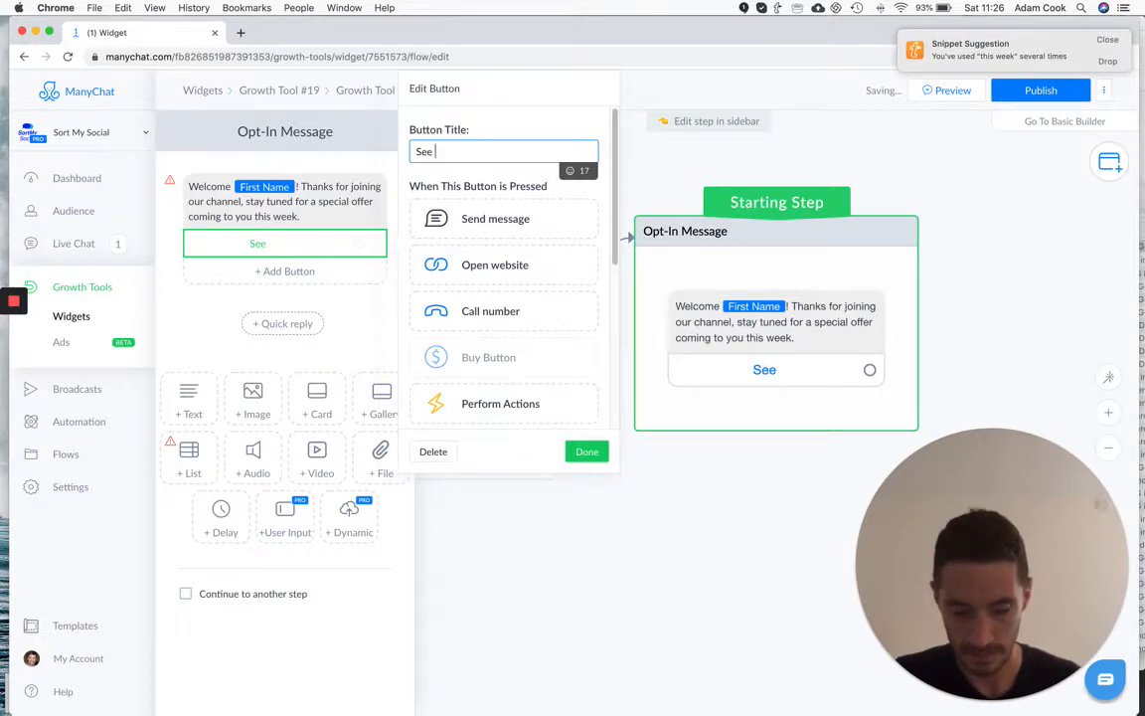
pyautogui.write('menu')
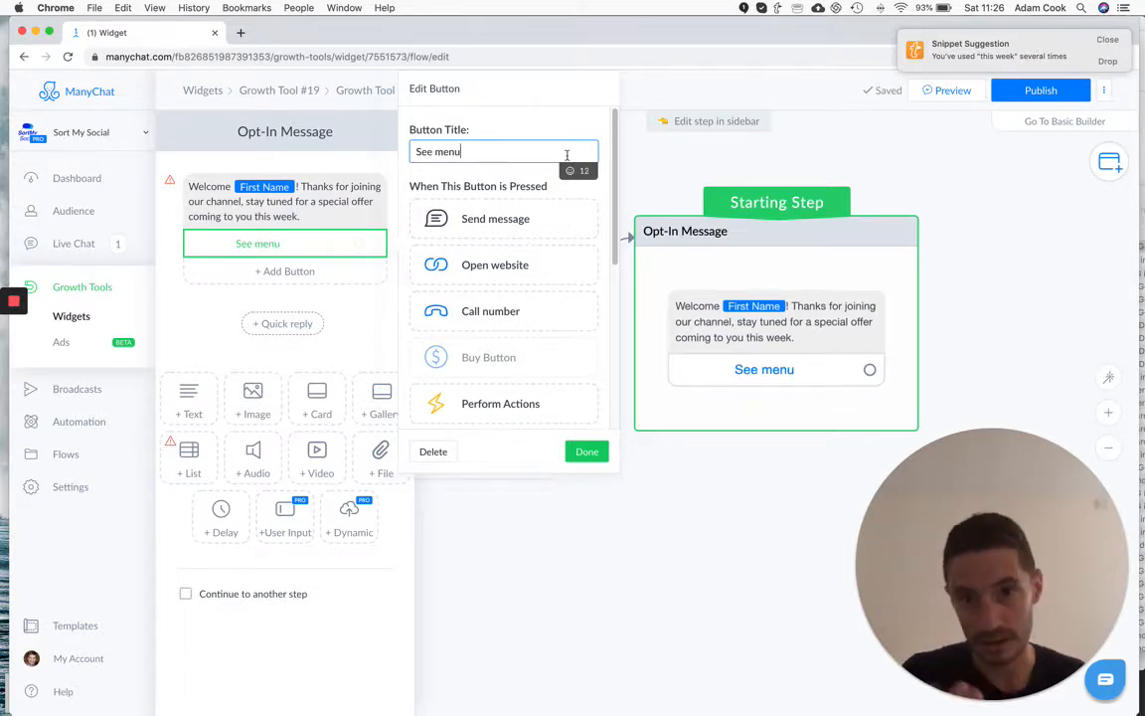
pyautogui.click(443, 151)
pyautogui.press('BackSpace')
pyautogui.write('M')
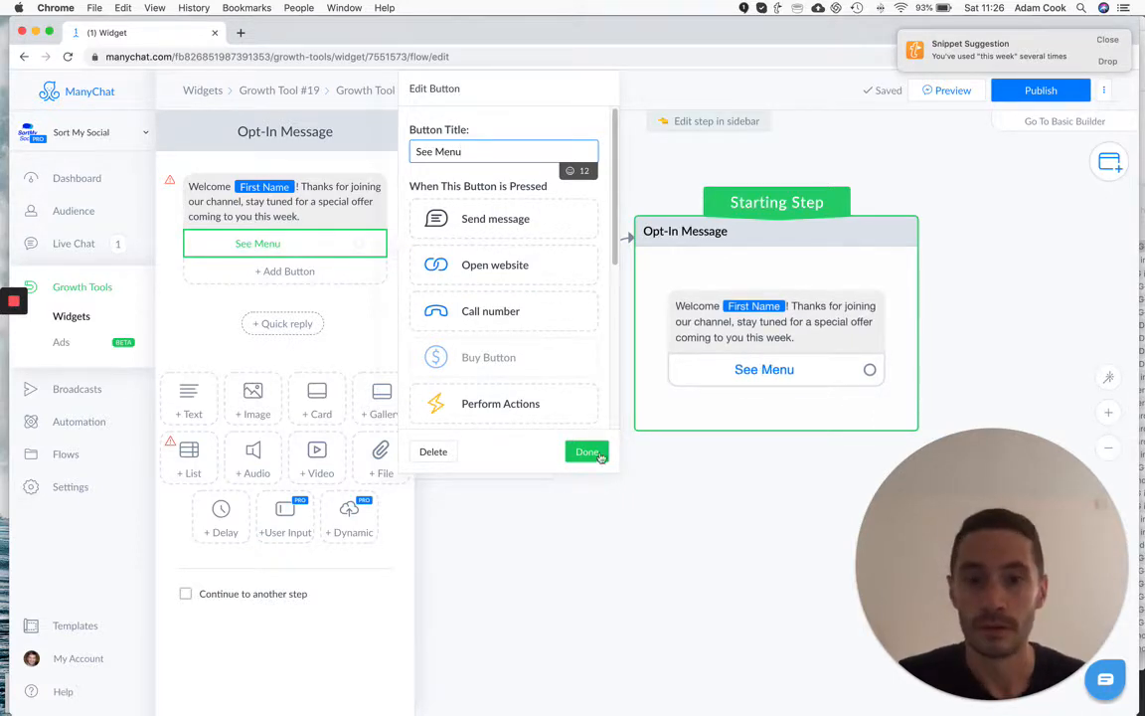
pyautogui.click(598, 456)
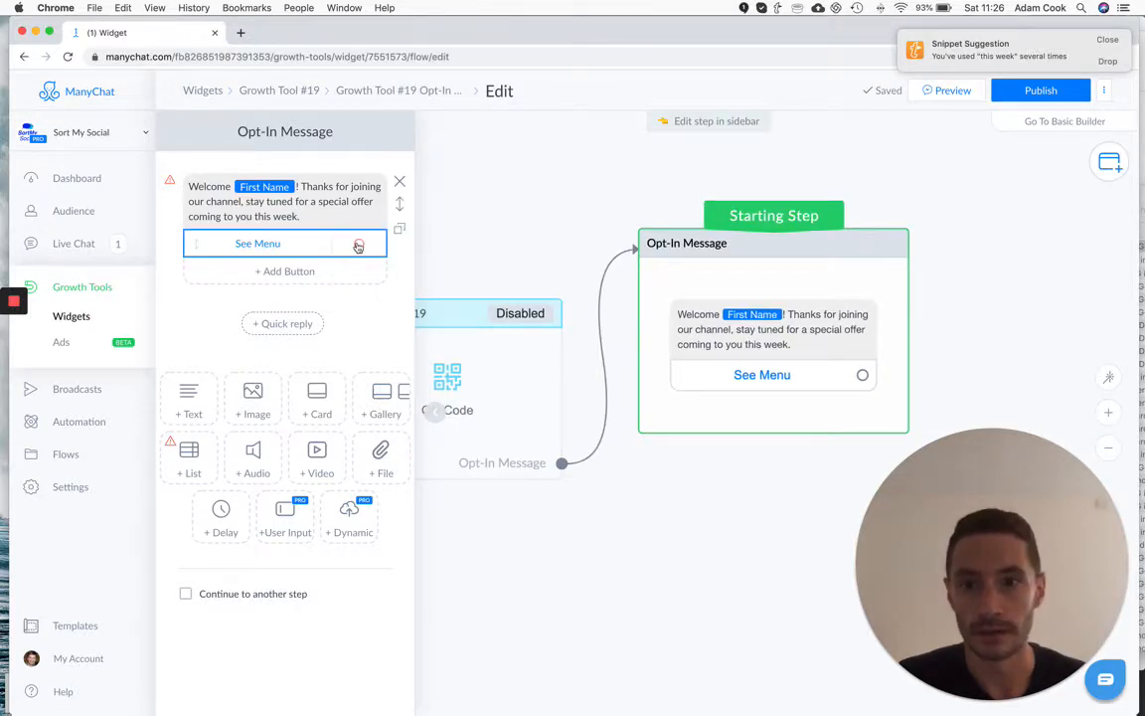
pyautogui.click(361, 246)
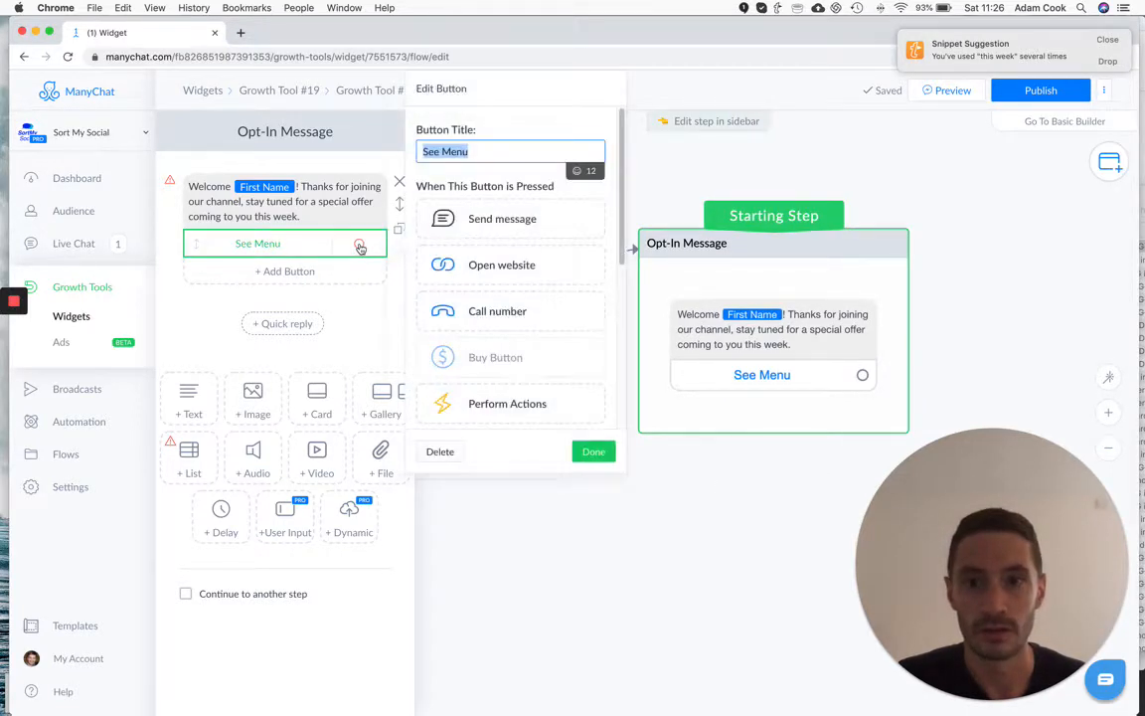
pyautogui.click(488, 278)
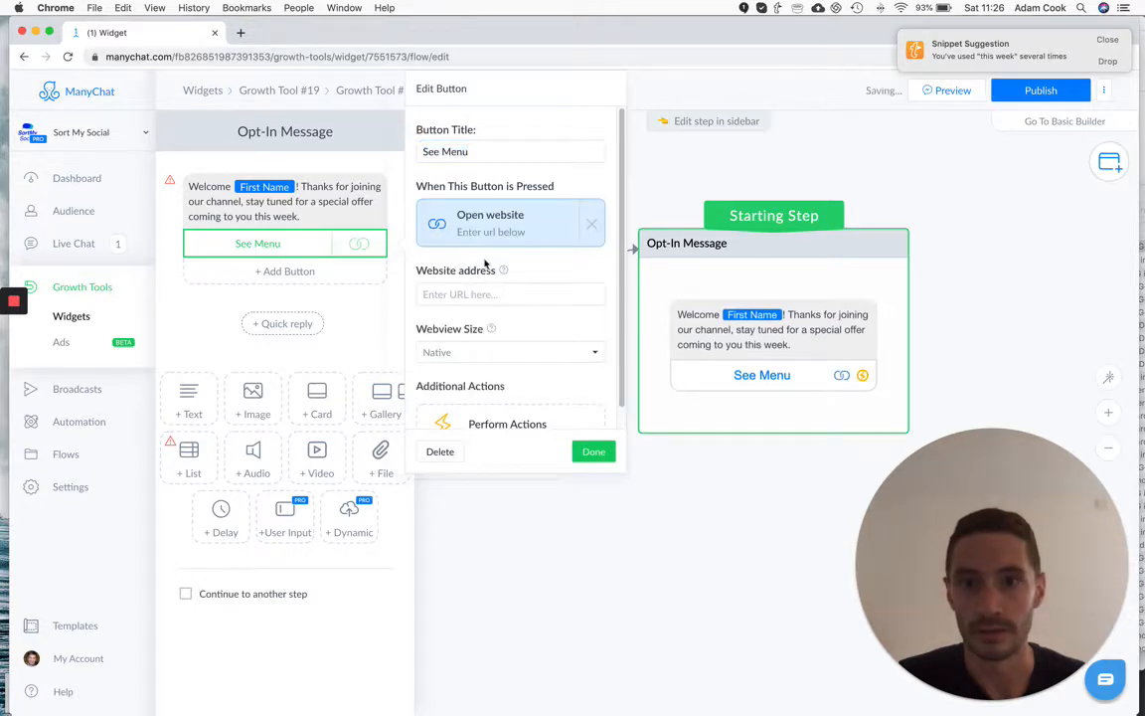
pyautogui.click(465, 294)
pyautogui.write('ww')
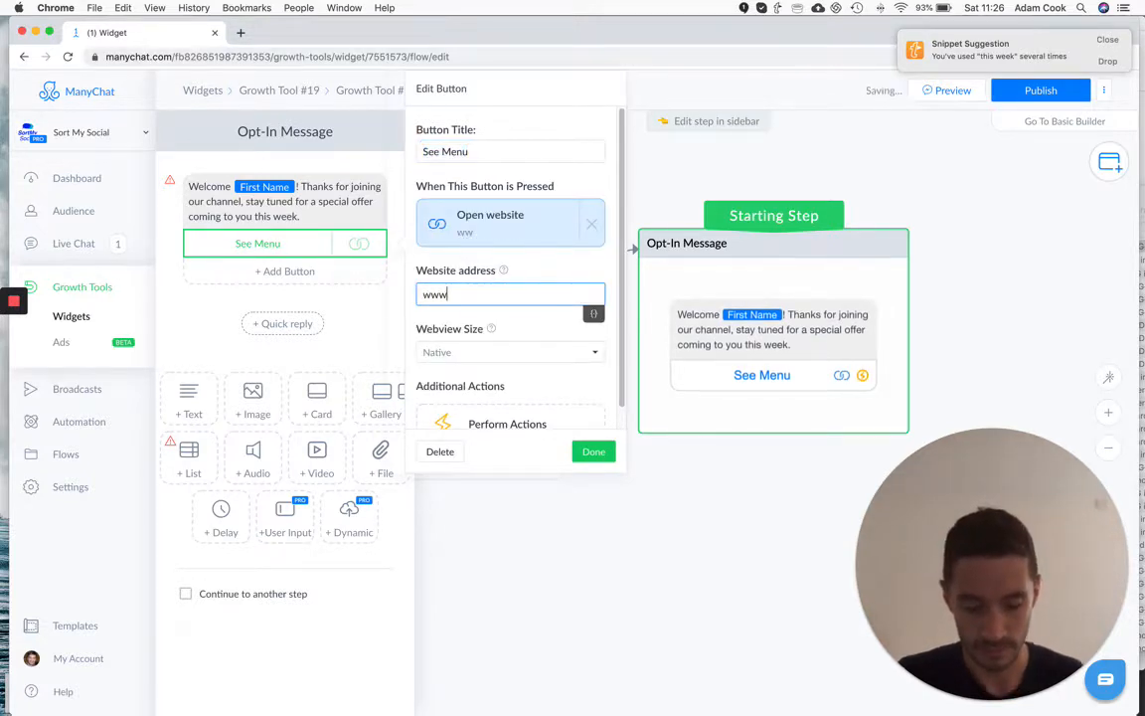
pyautogui.write('.sor')
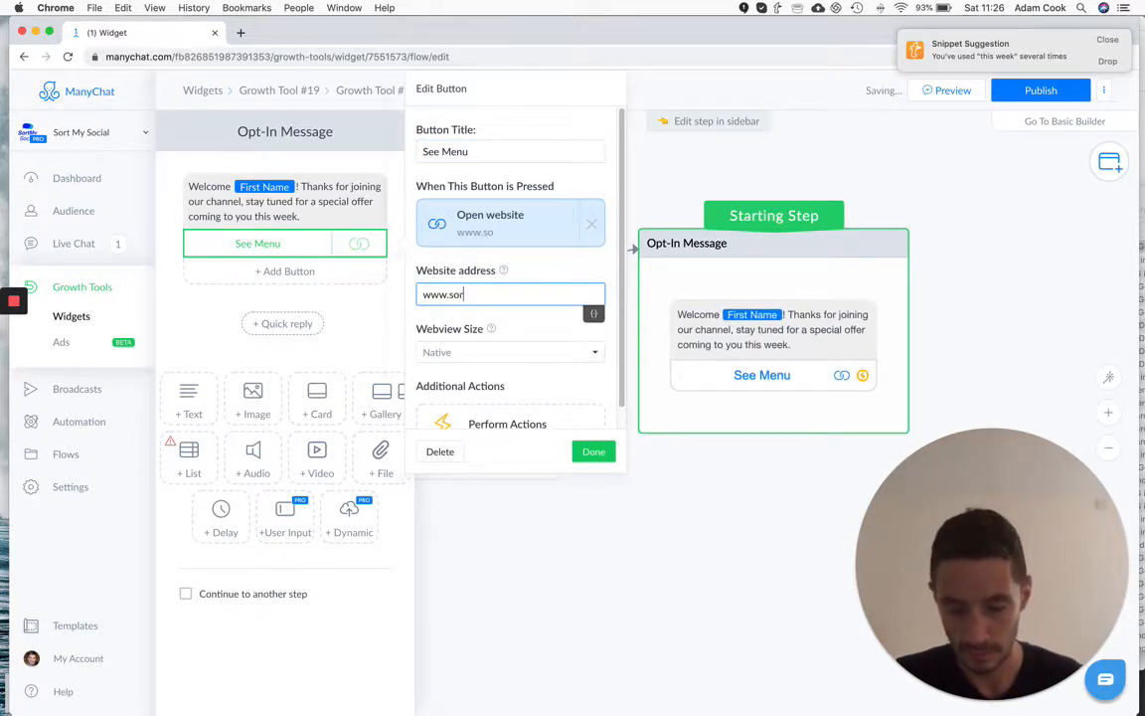
pyautogui.write('tmys')
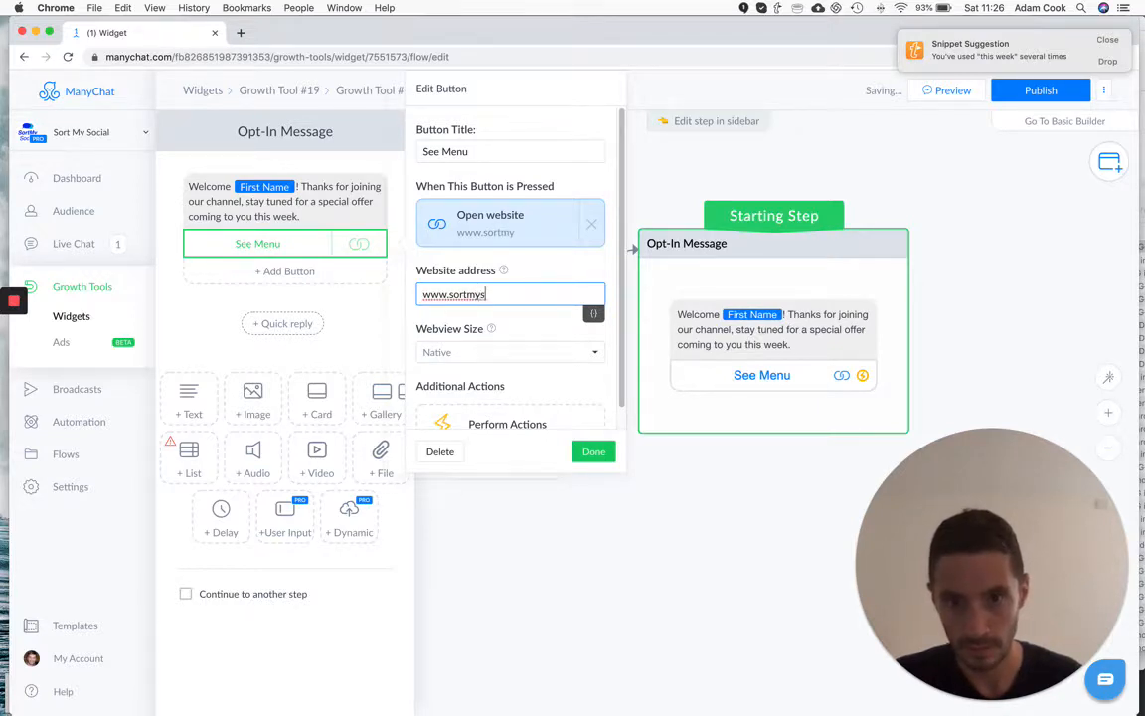
pyautogui.write('ocial.com')
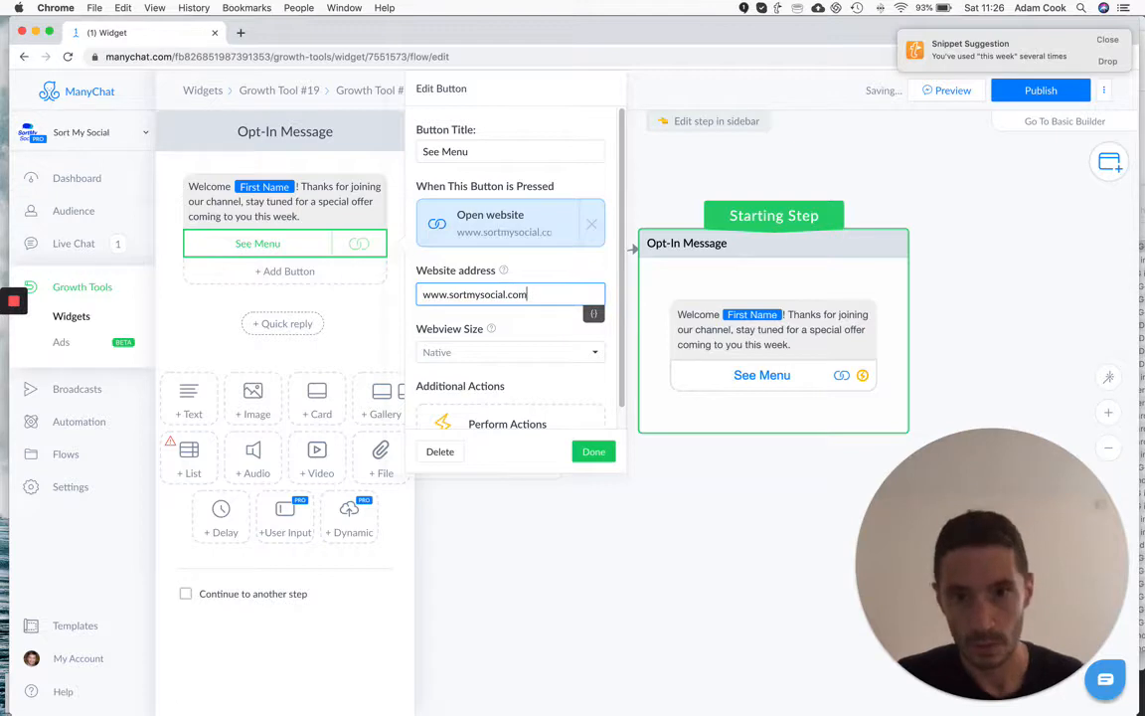
pyautogui.click(593, 452)
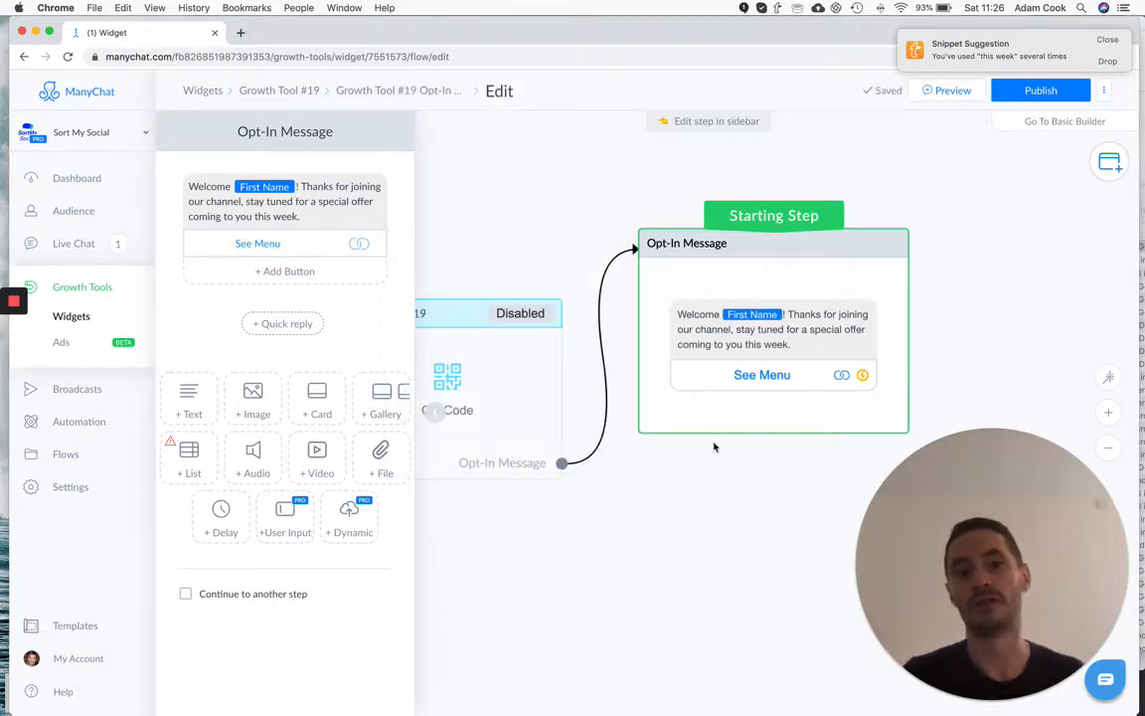
pyautogui.scroll(-3, 713, 448)
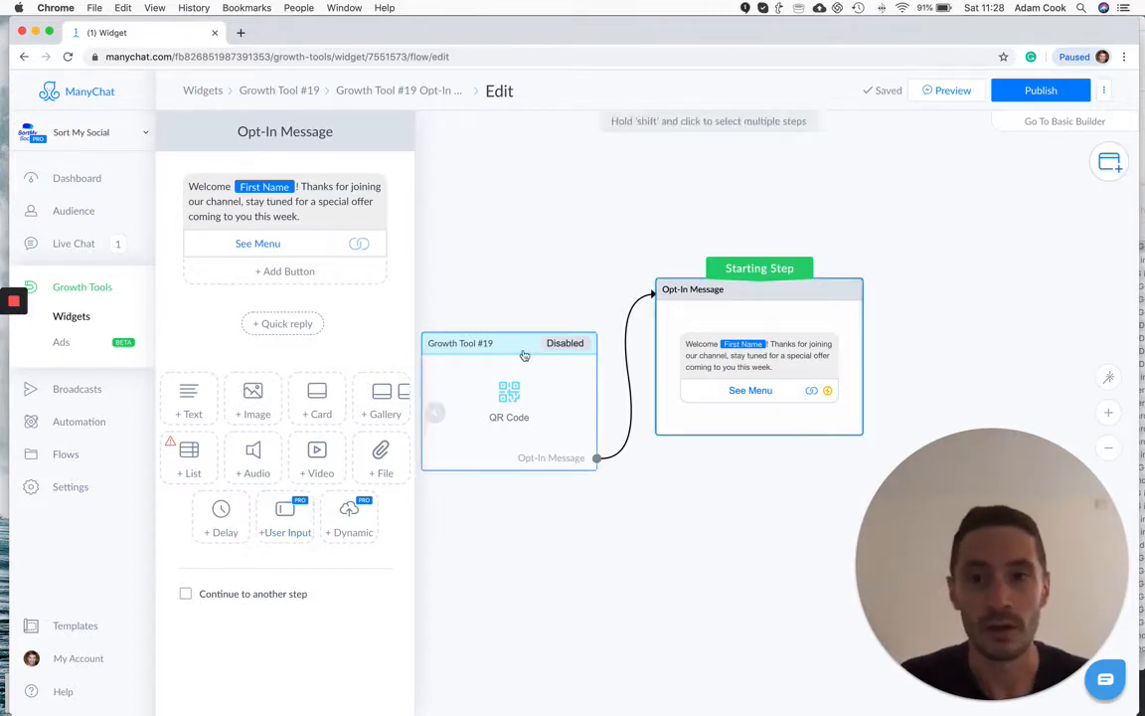
pyautogui.click(1034, 99)
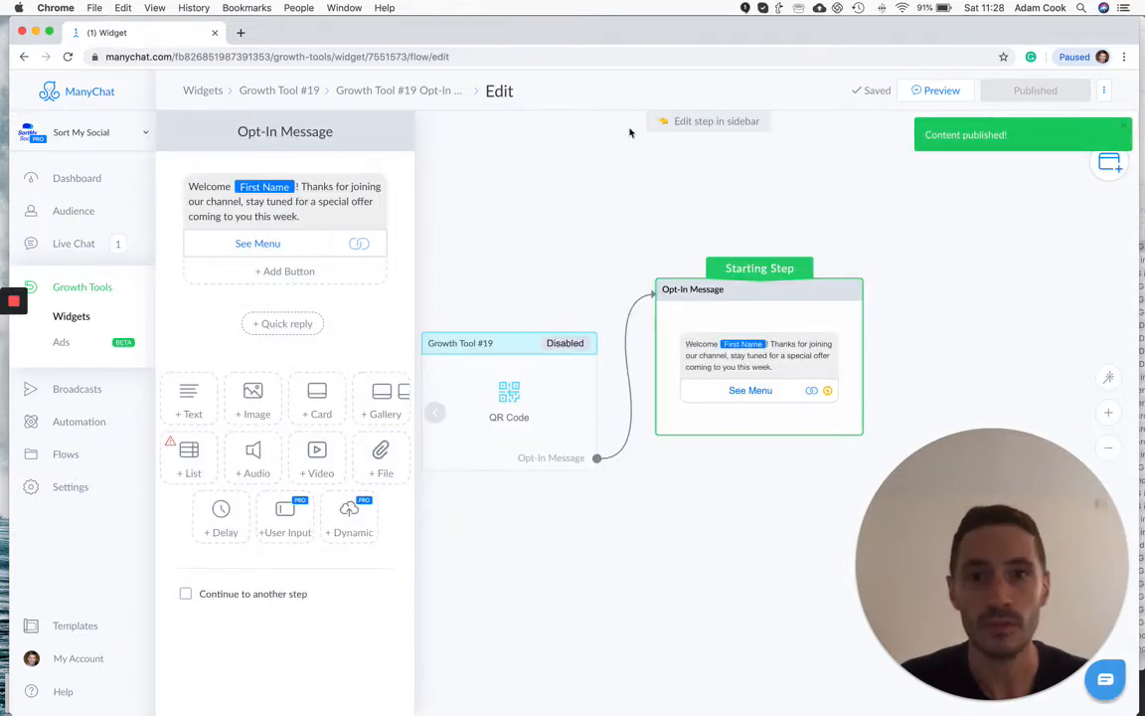
# - Set the QR code image size of Growth Tool #19 to 400 px
pyautogui.click(459, 360)
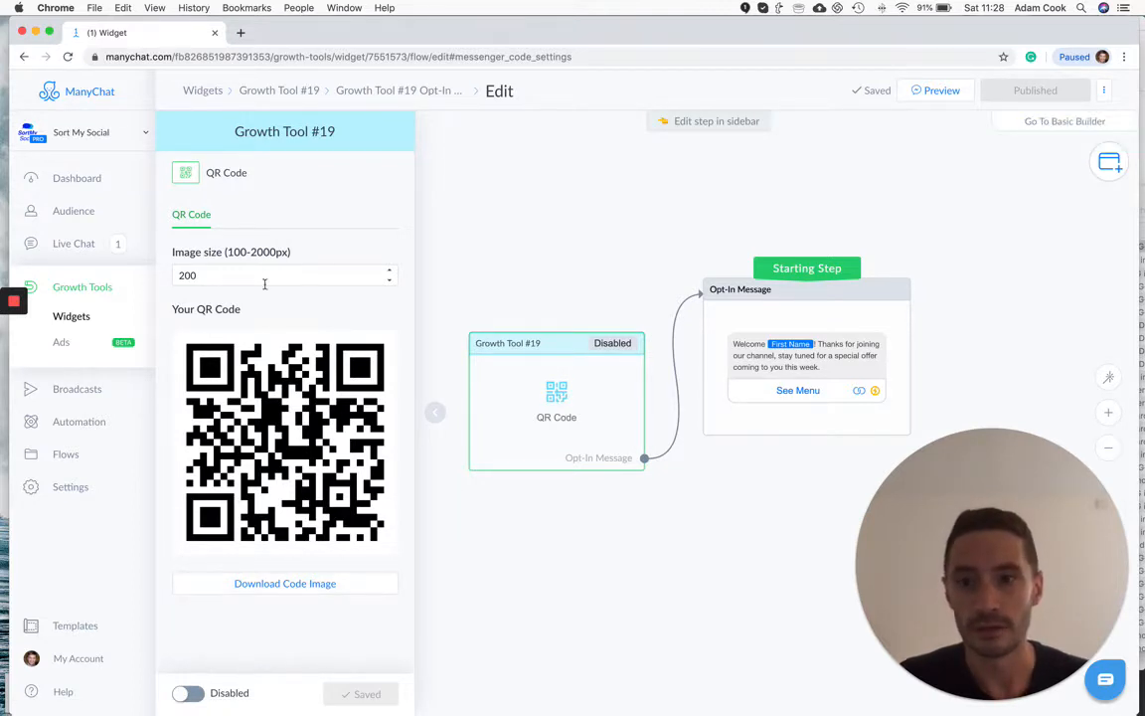
pyautogui.moveTo(285, 279); pyautogui.dragTo(156, 271)
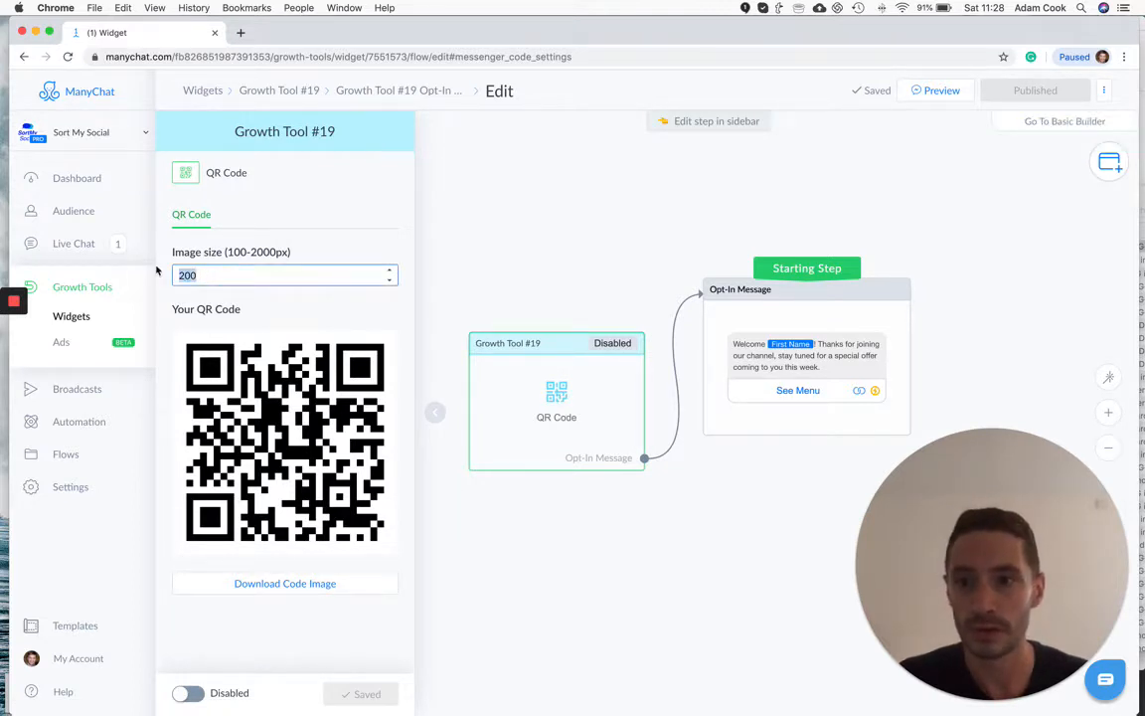
pyautogui.write('400')
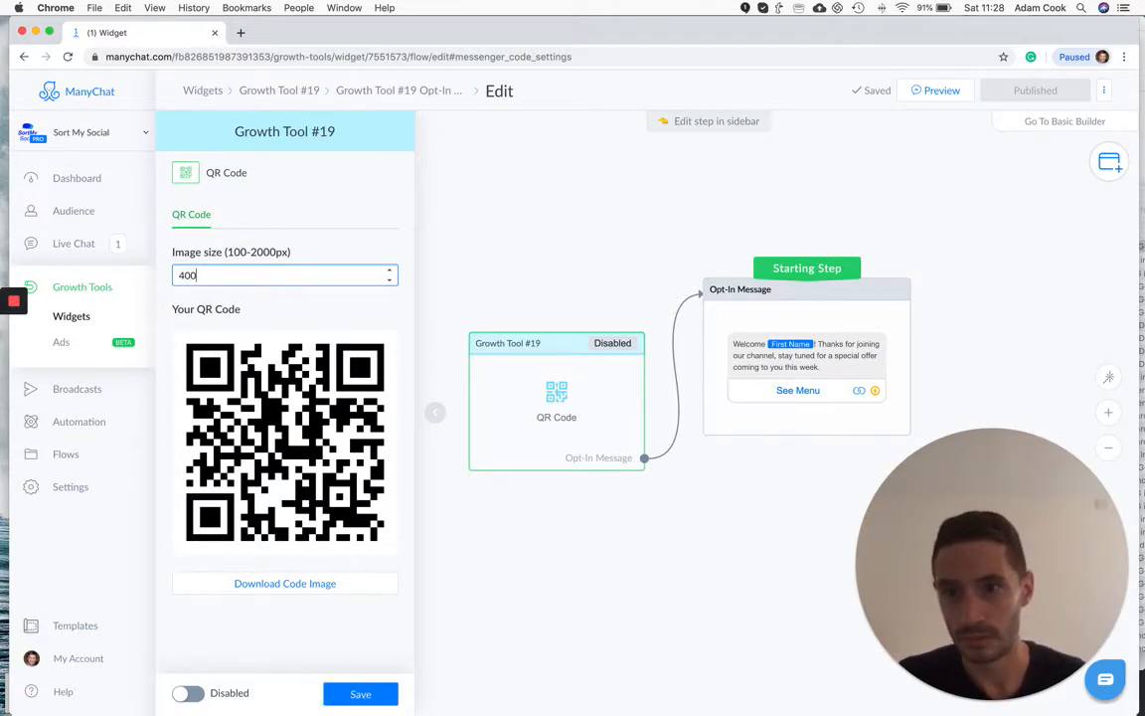
pyautogui.click(300, 314)
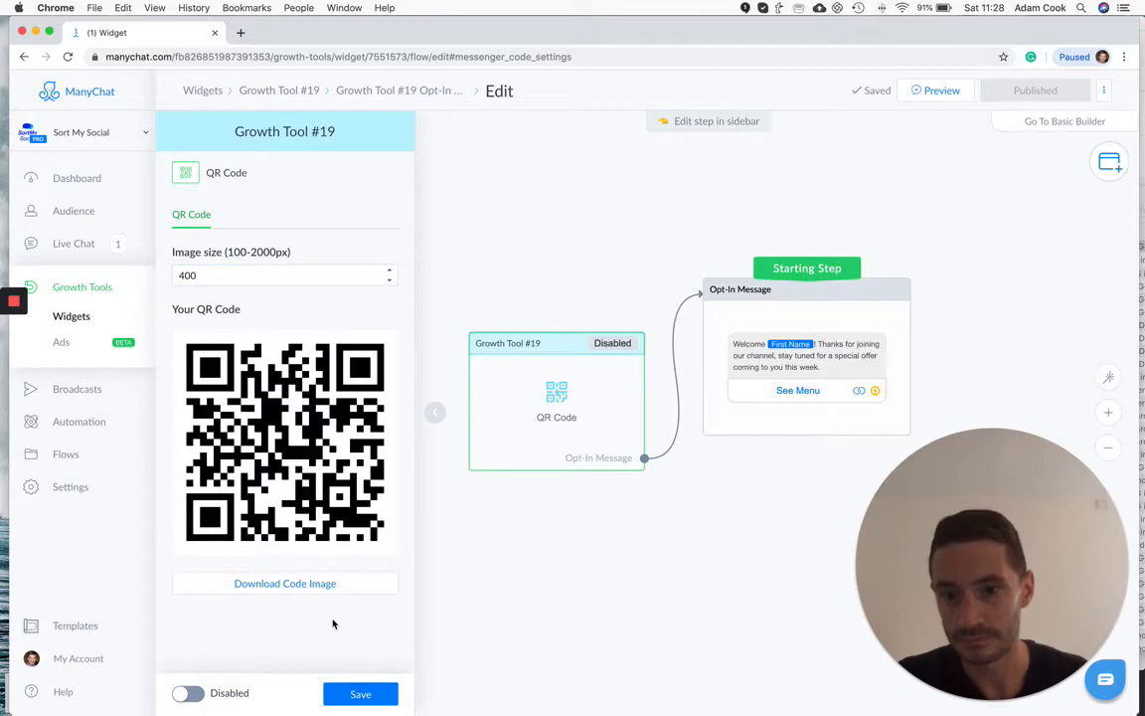
# - Download the QR code image and inspect the PNG file in Preview before closing it
pyautogui.click(286, 589)
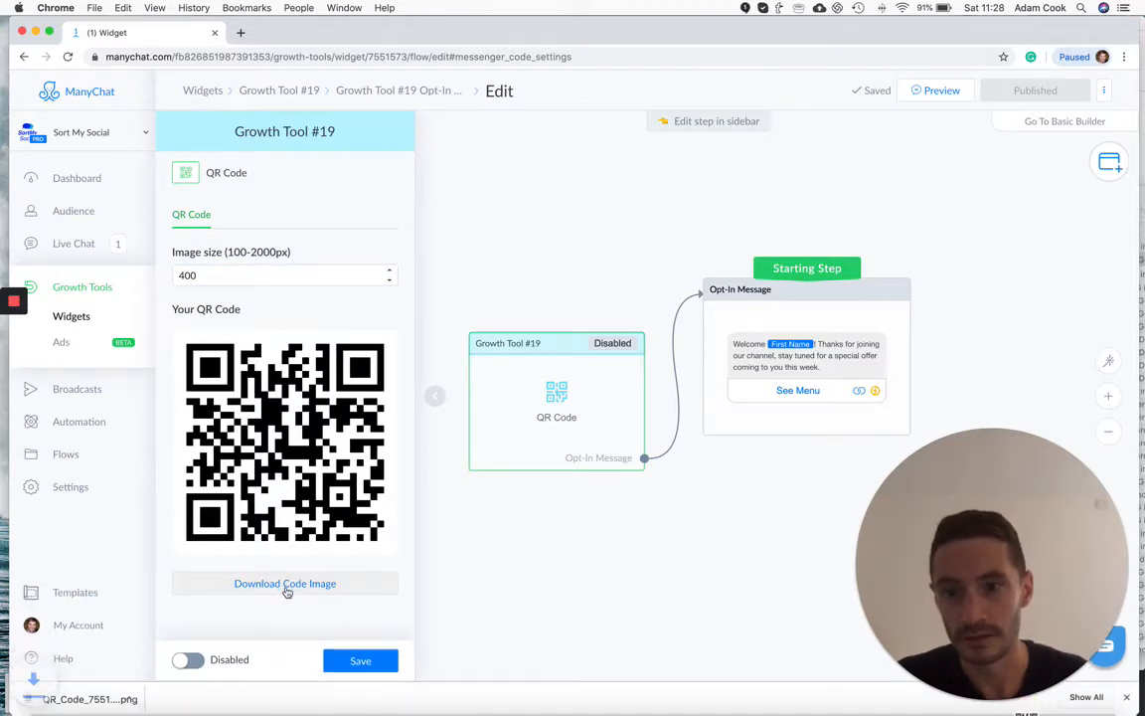
pyautogui.click(90, 699)
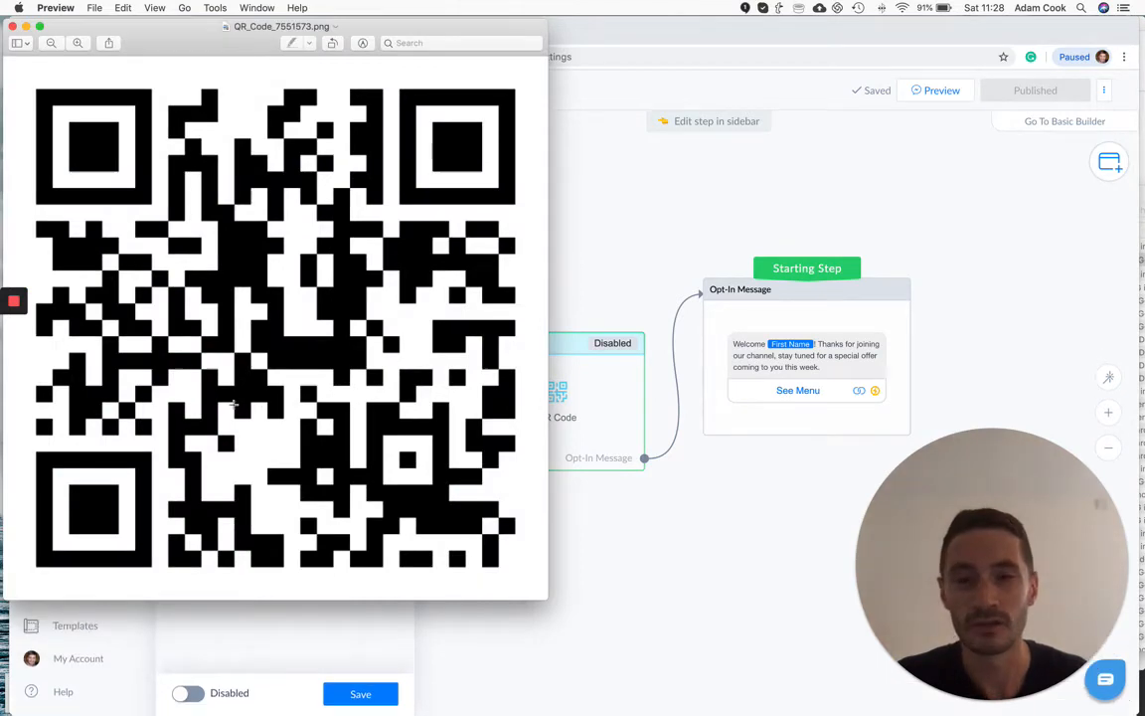
pyautogui.moveTo(211, 41); pyautogui.dragTo(126, 76)
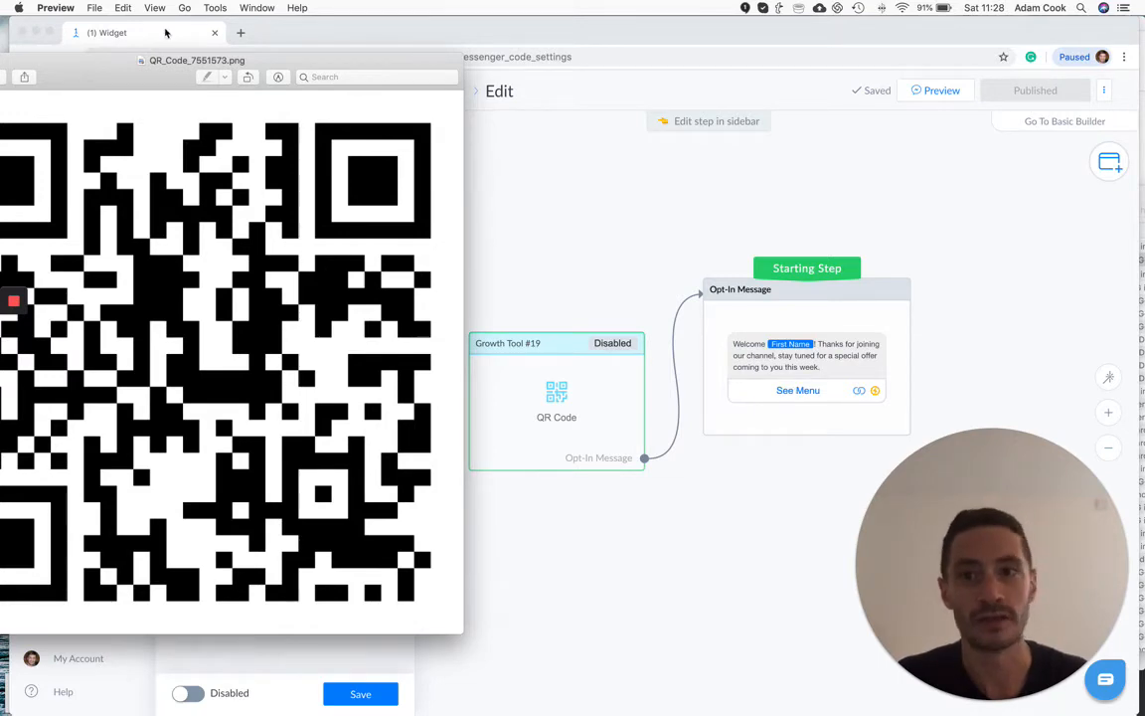
pyautogui.moveTo(157, 65); pyautogui.dragTo(477, 86)
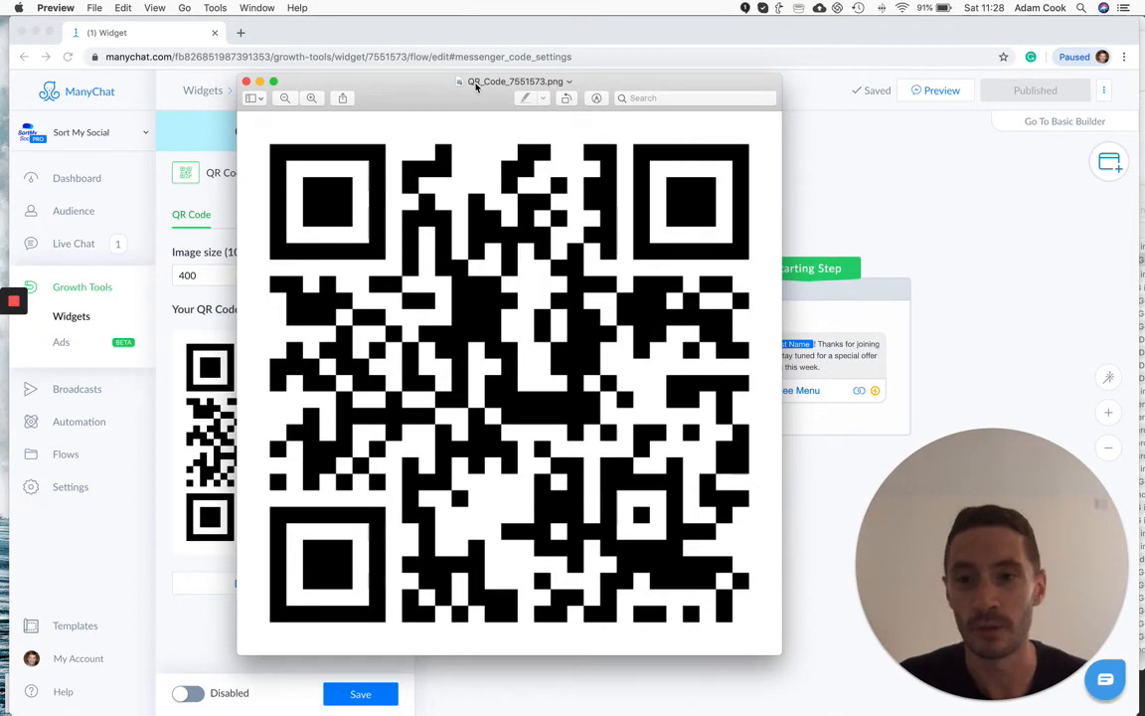
pyautogui.click(247, 81)
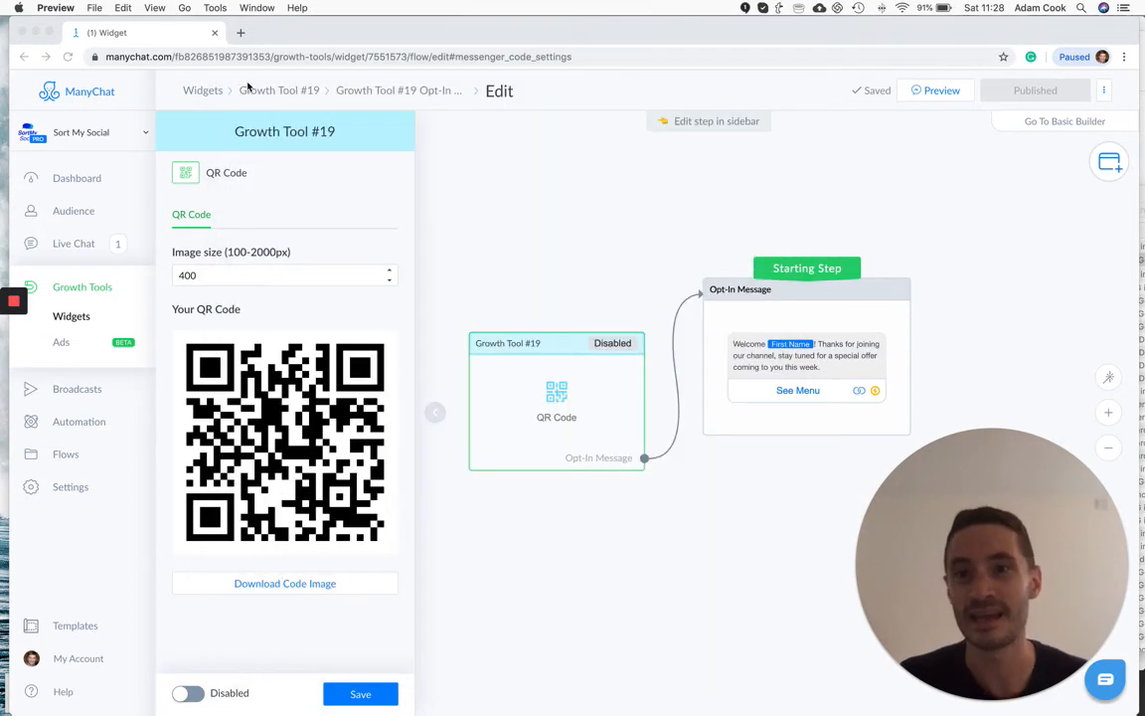